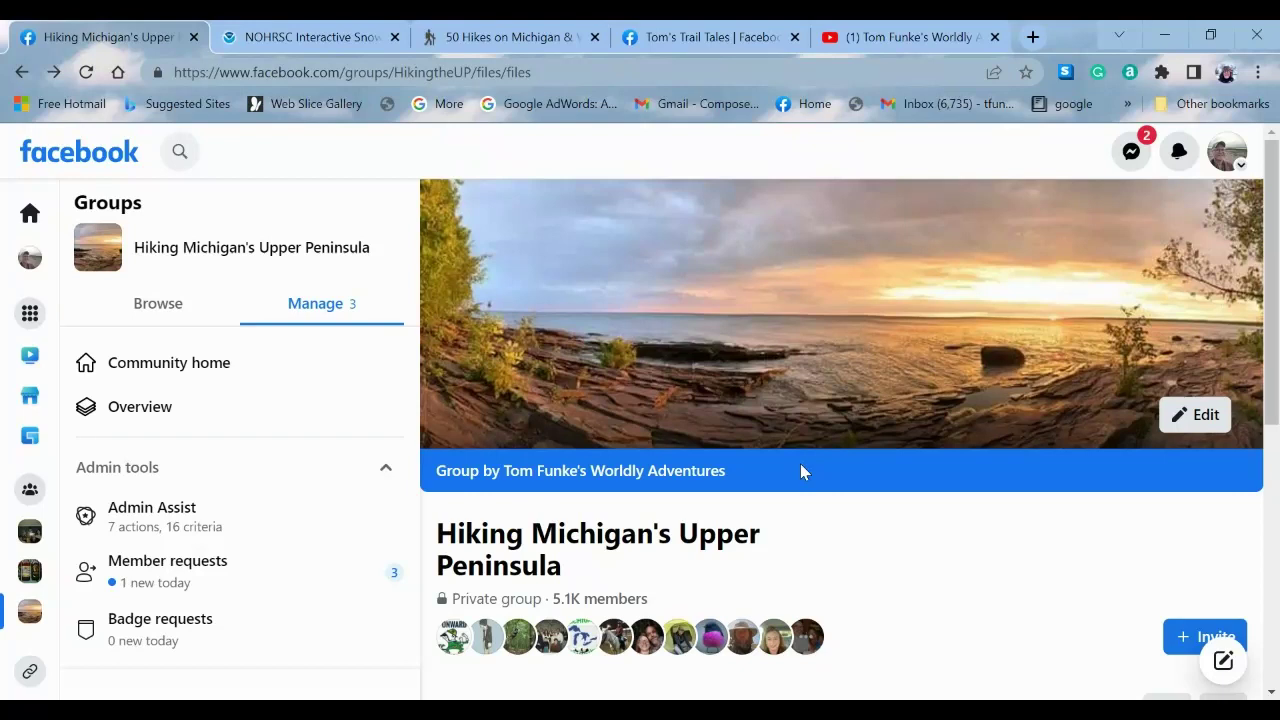
Step: Switch to the NOHRSC snow map showing modeled snow water equivalent for October 9, 2022
left_click(278, 40)
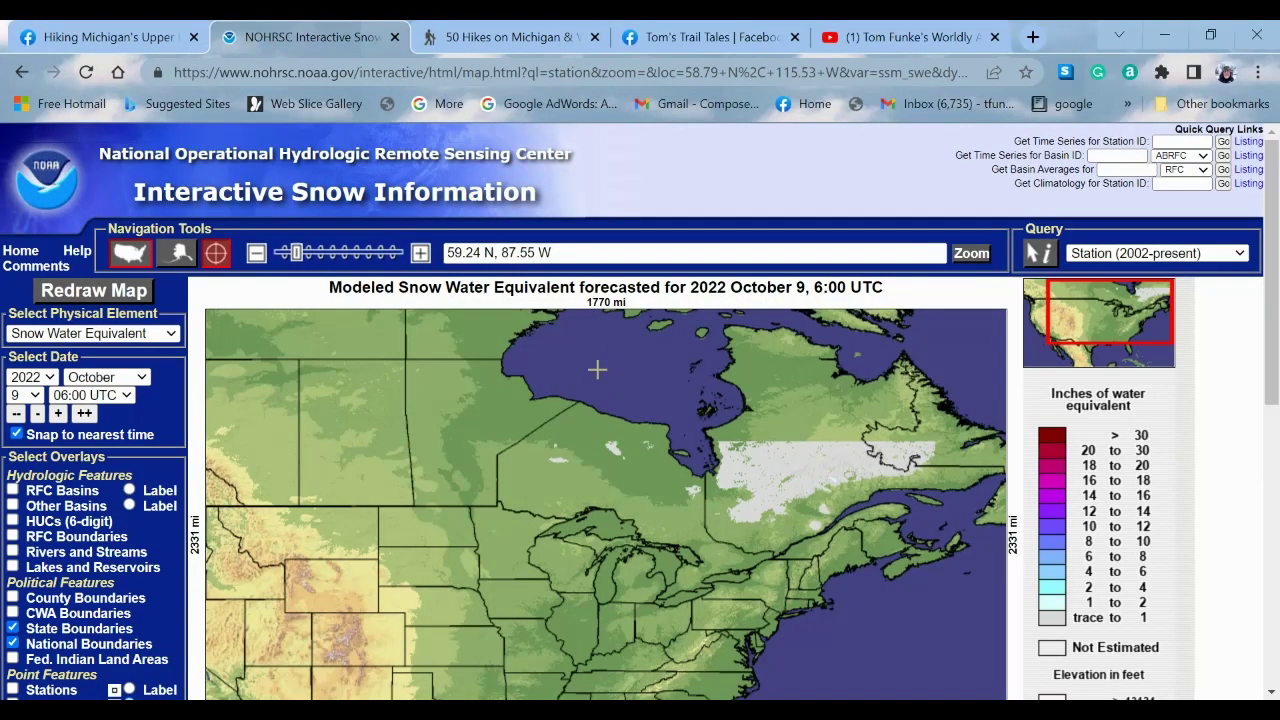
scroll(598, 370, "down", 1)
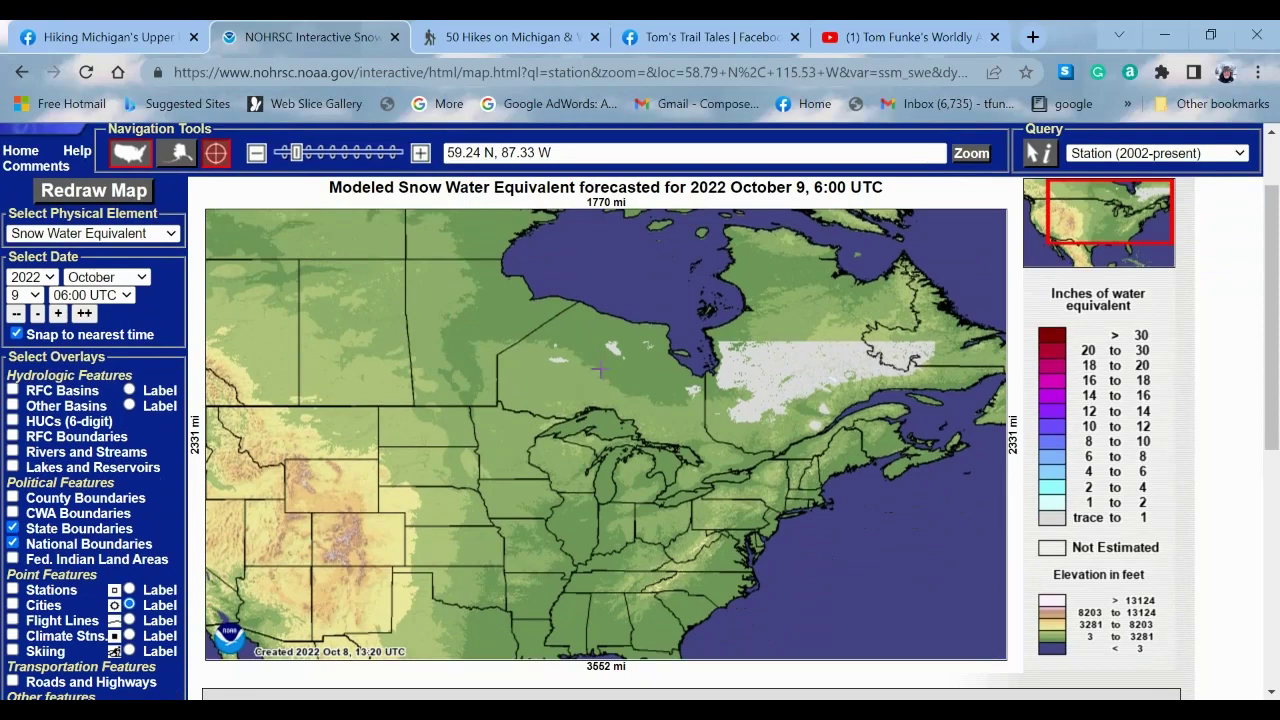
scroll(600, 370, "up", 1)
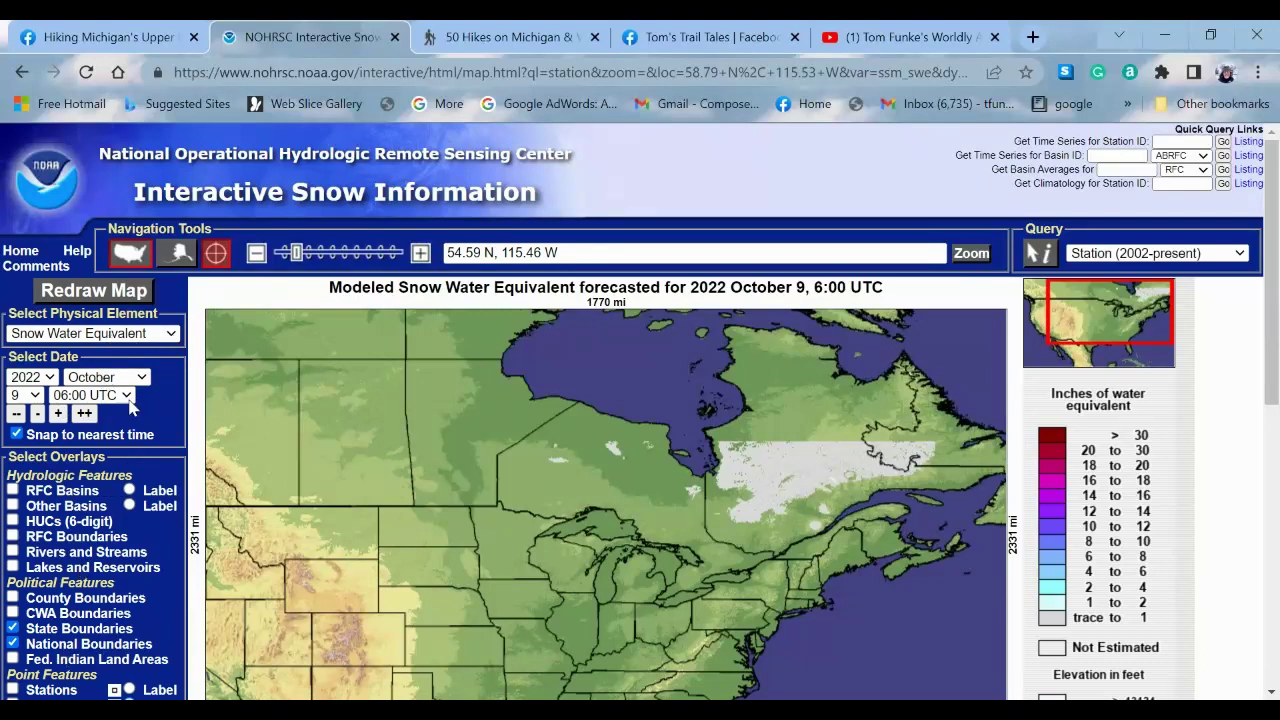
Step: Select Snow Depth in the Select Physical Element dropdown
key("Down")
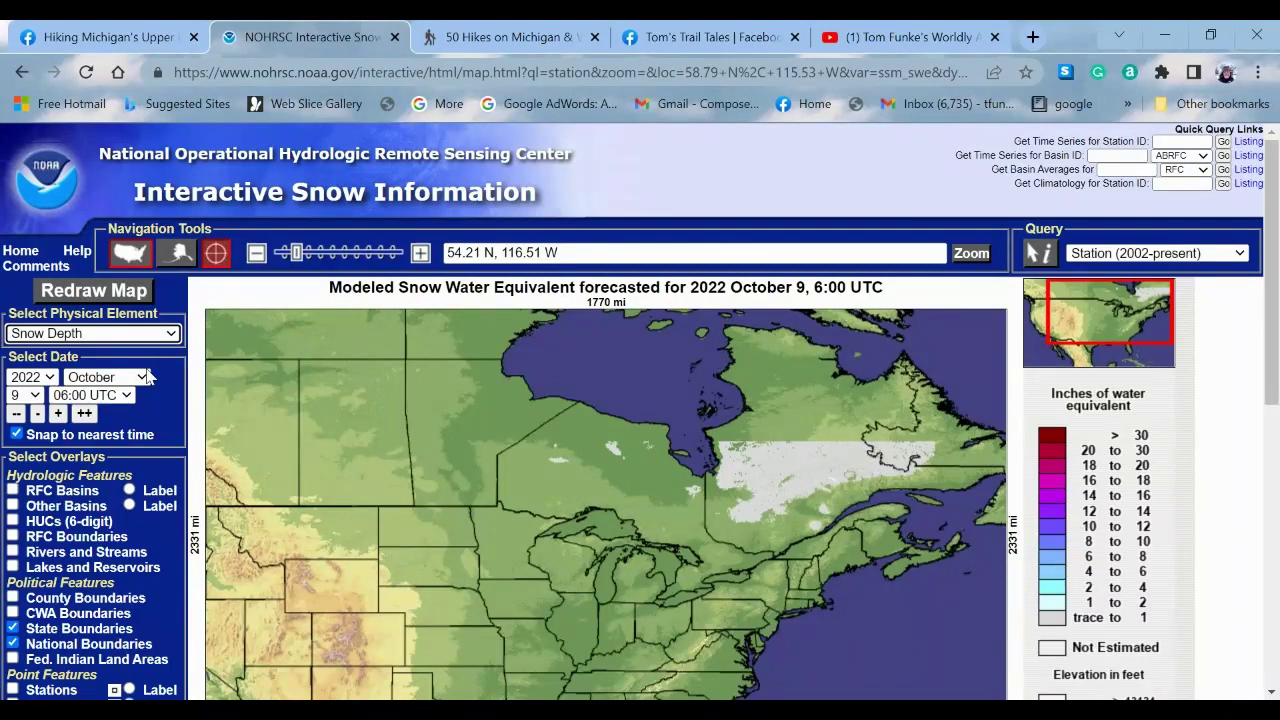
Step: Set the map date to 2014 April and redraw the snow depth map for April 9, 2014
left_click(40, 377)
left_click(38, 230)
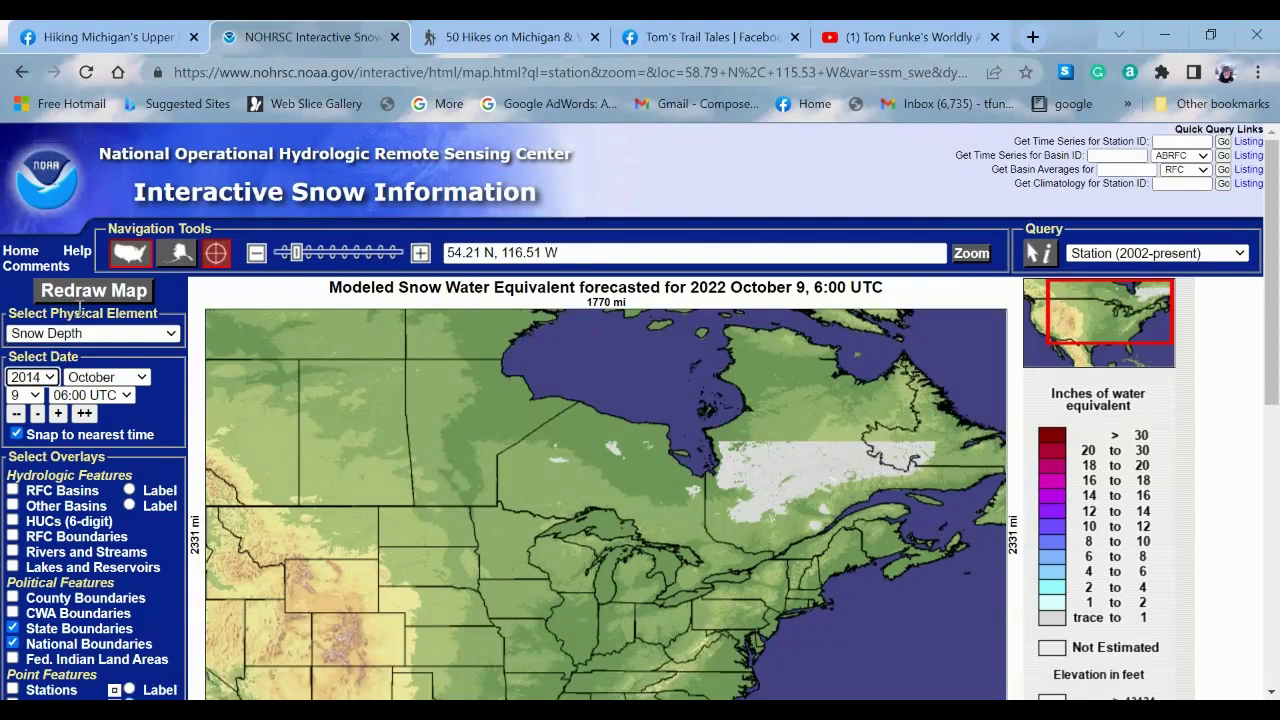
left_click(130, 380)
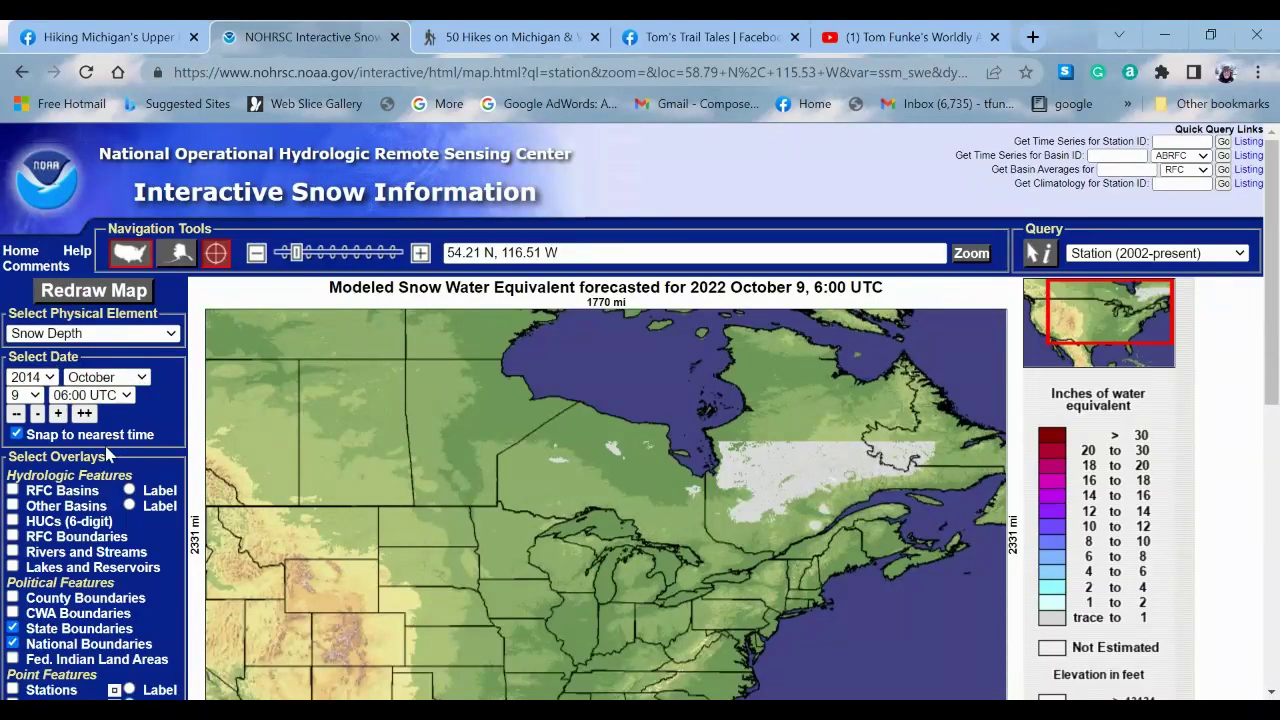
left_click(85, 420)
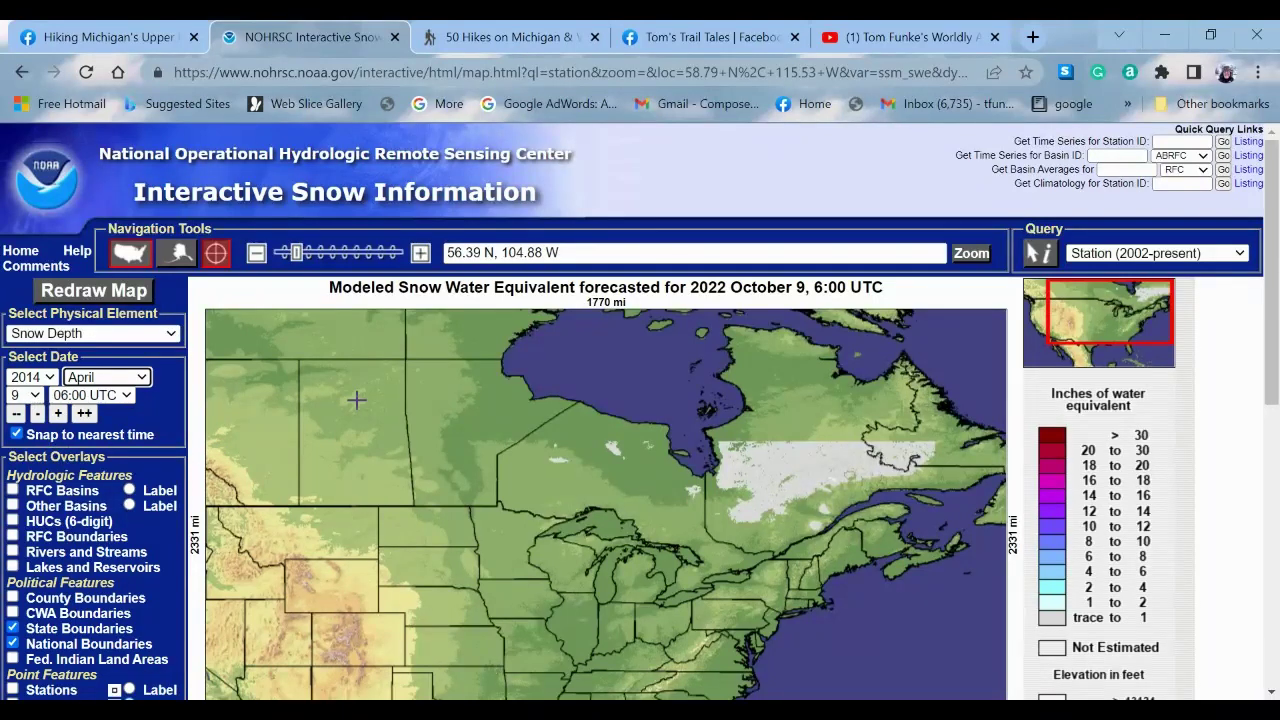
left_click(126, 292)
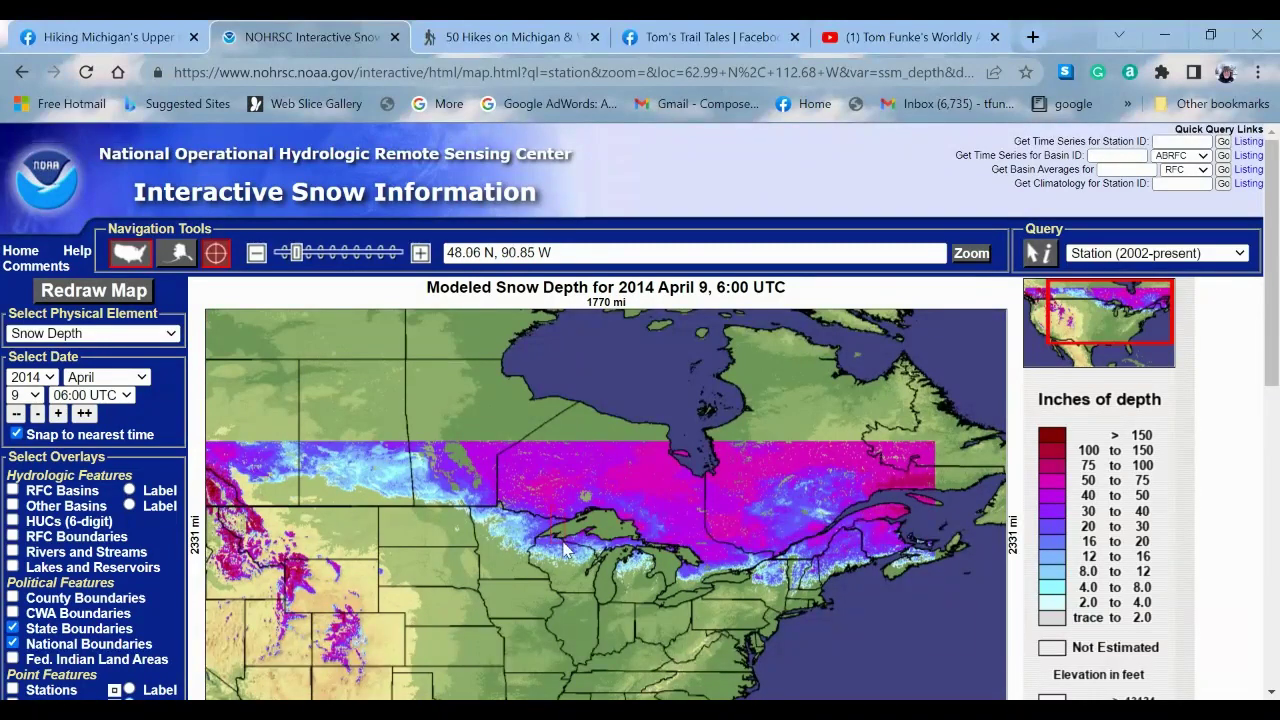
Step: Zoom the April 9, 2014 snow depth map to Lake Superior and the Upper Peninsula
left_click_drag(550, 538, 657, 572)
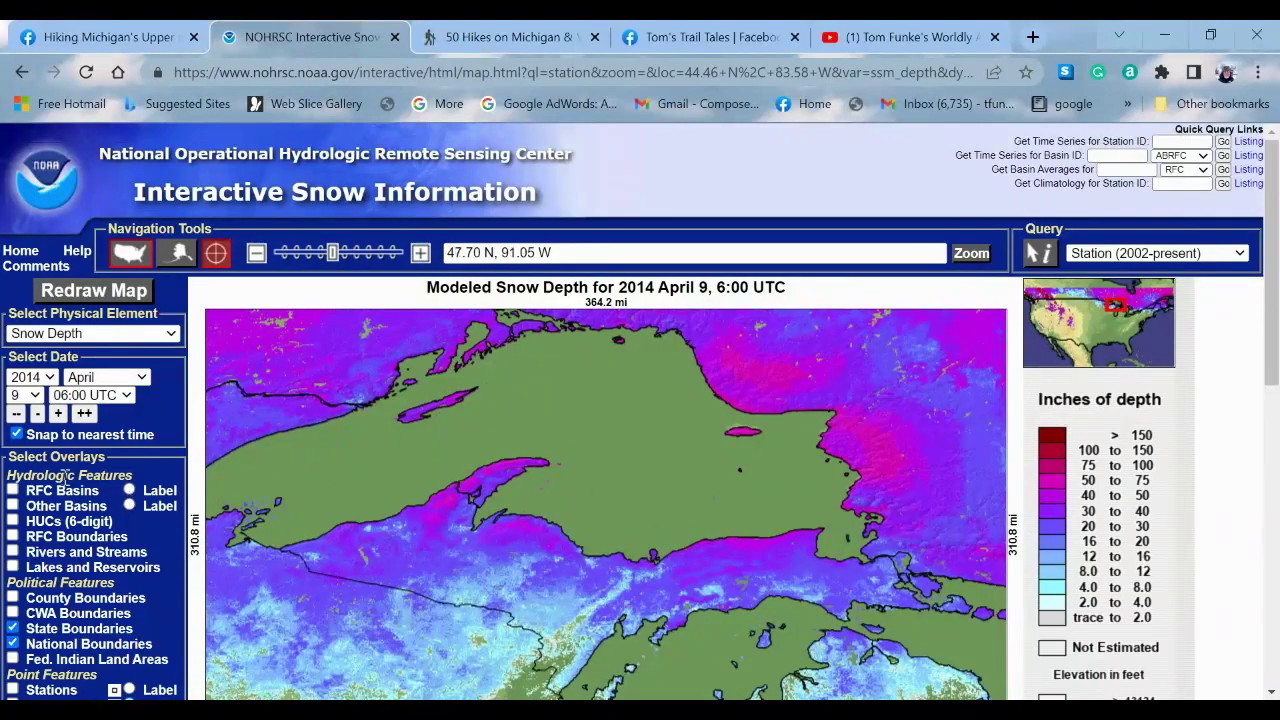
Step: Turn on Rivers and Streams, Lakes and Reservoirs, County Boundaries and Roads overlays, then redraw
scroll(60, 480, "down", 1)
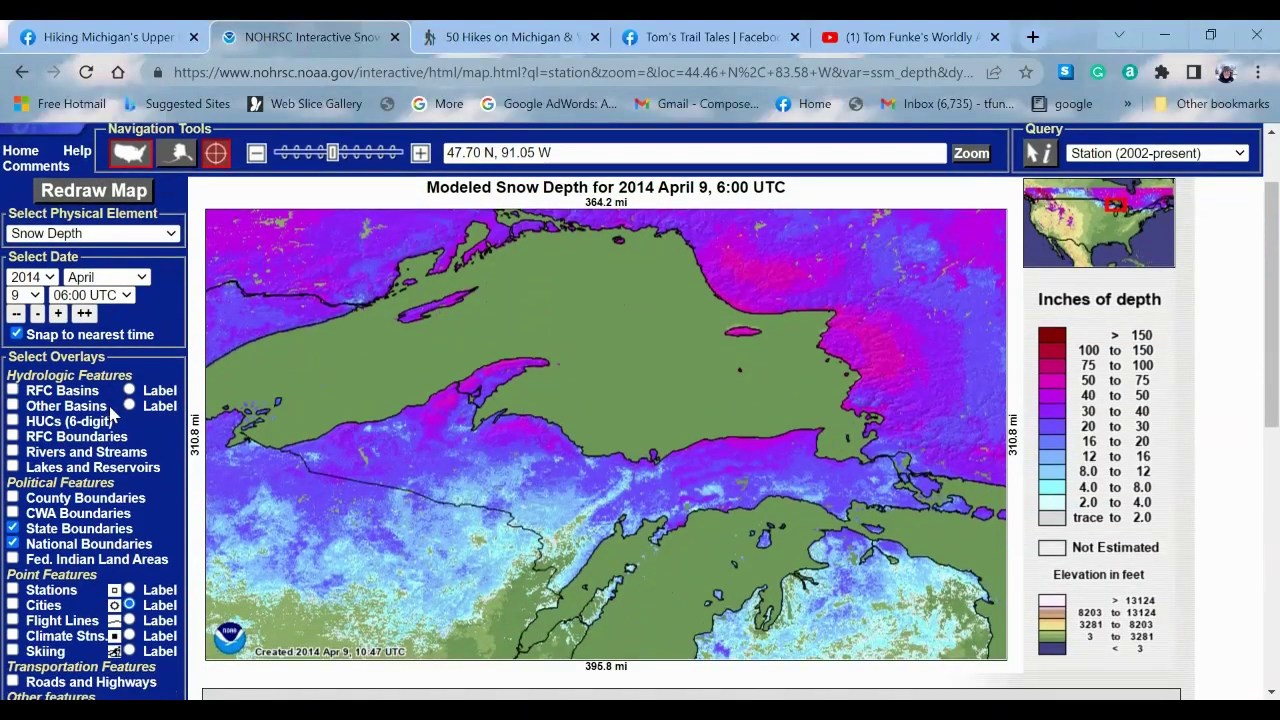
left_click(13, 452)
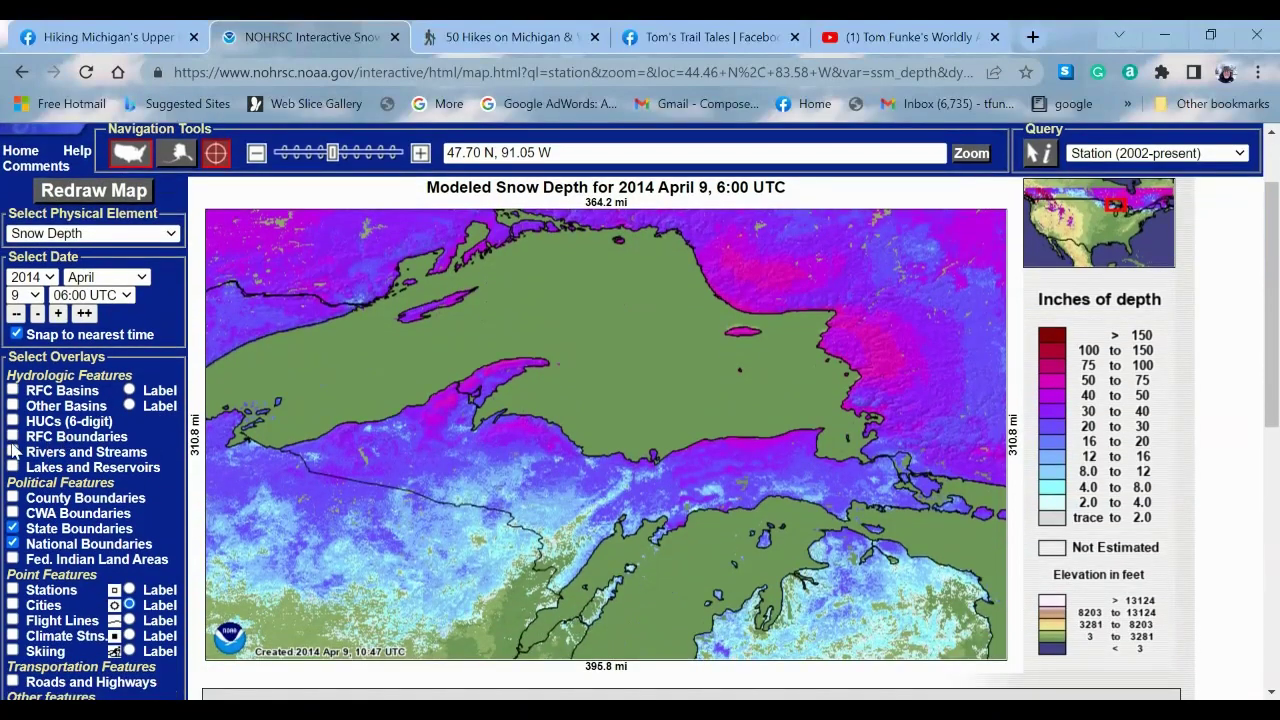
left_click(13, 467)
left_click(13, 498)
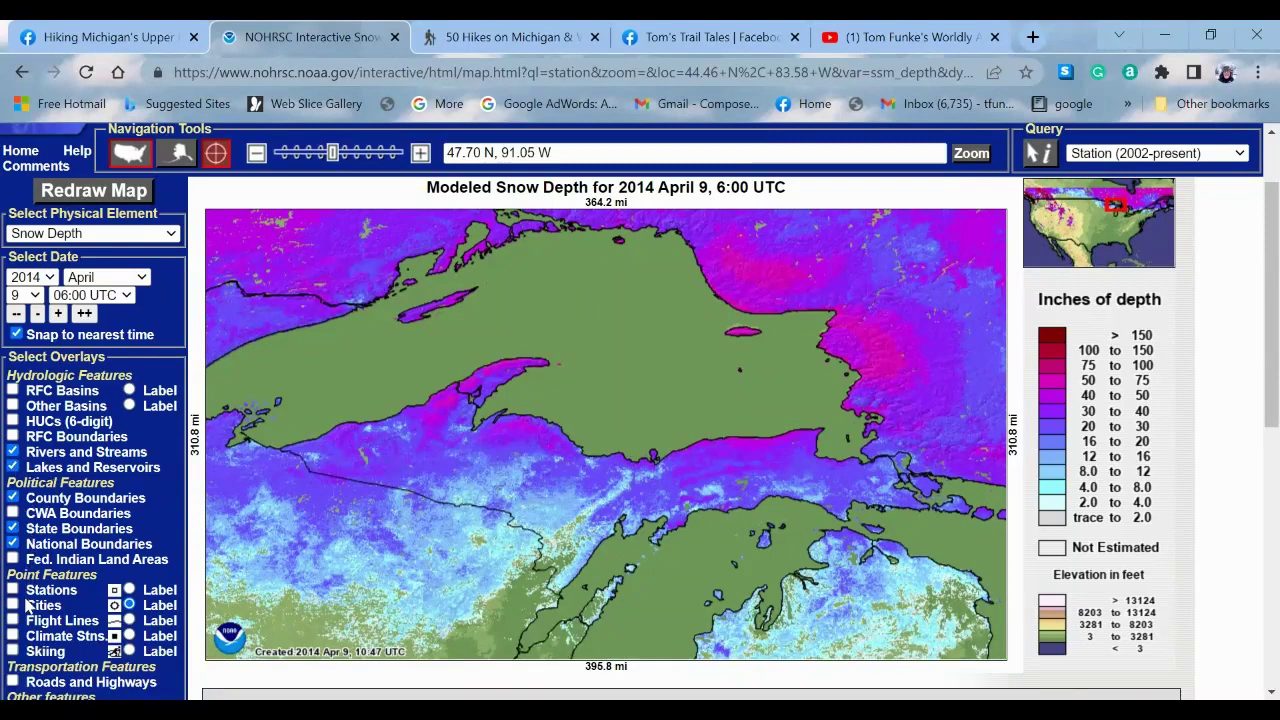
scroll(37, 627, "down", 1)
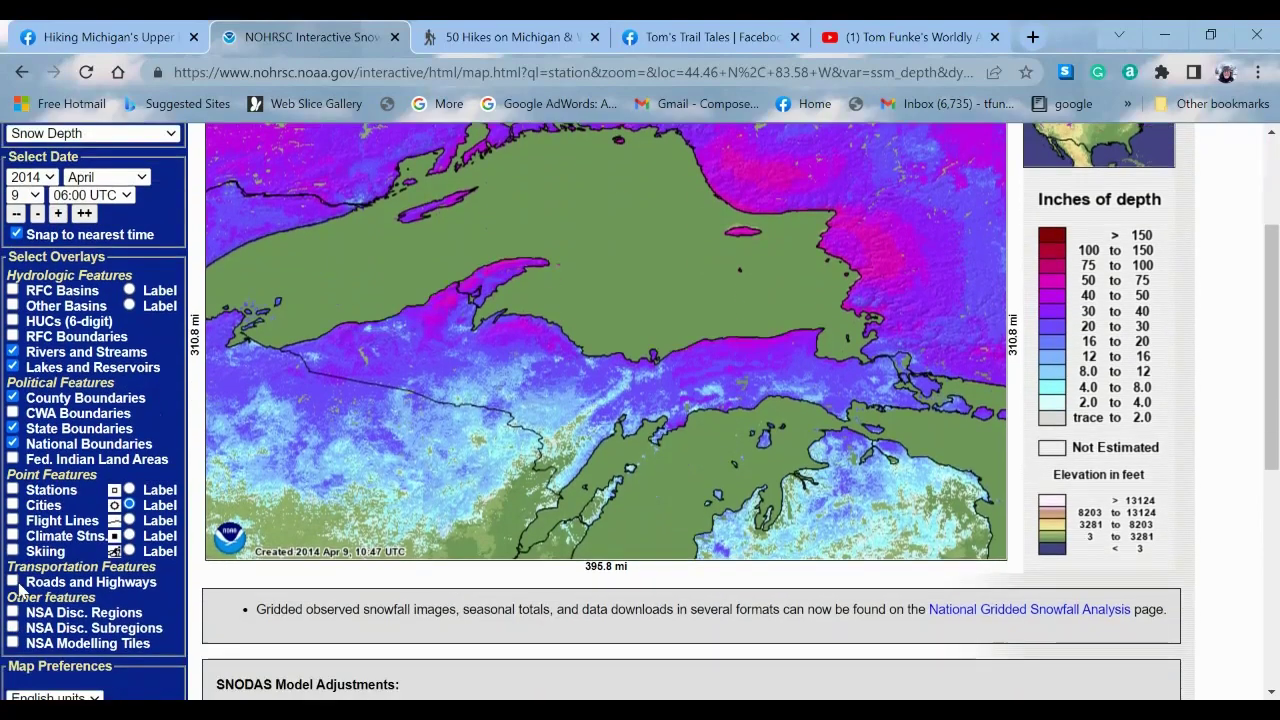
left_click(13, 582)
scroll(85, 455, "up", 1)
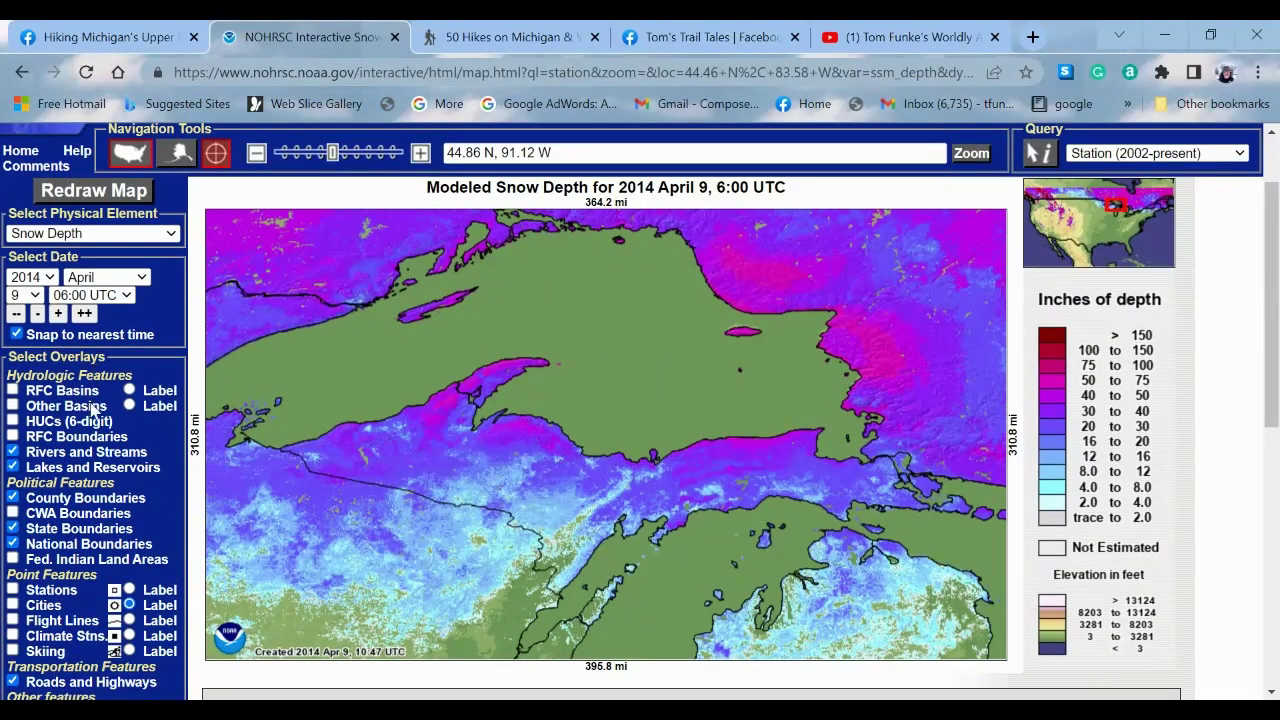
scroll(93, 338, "up", 1)
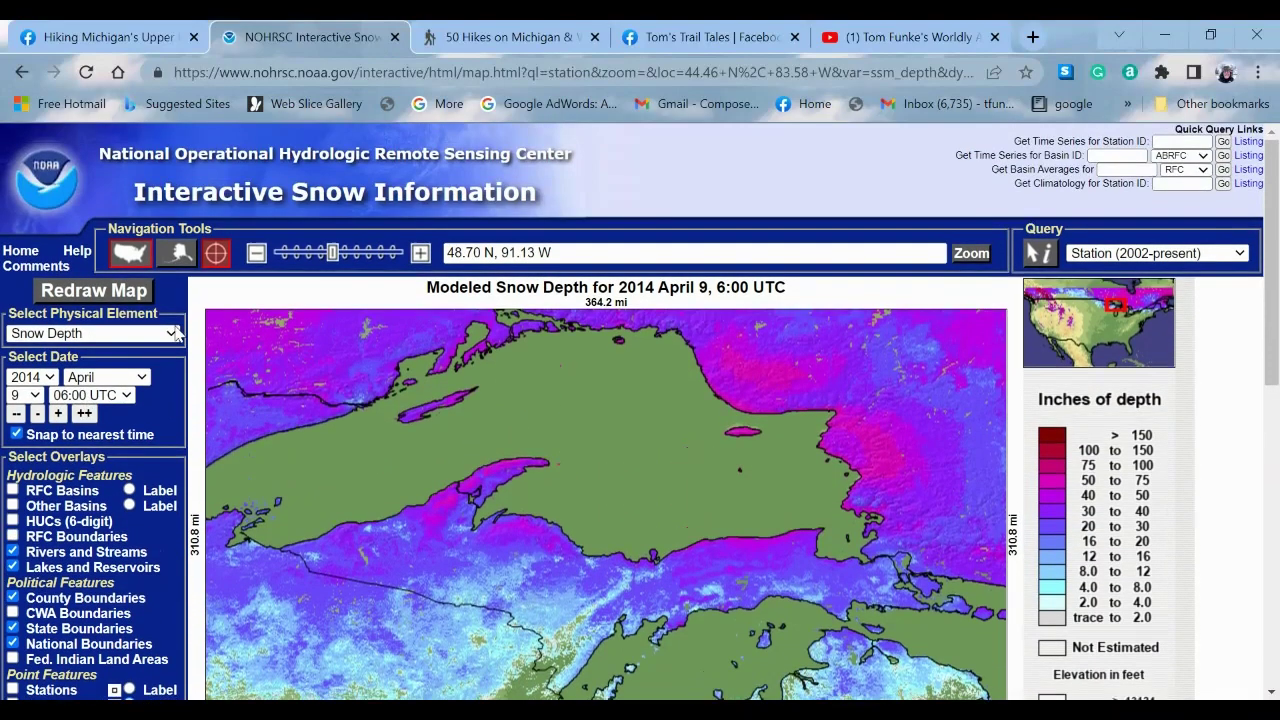
left_click(119, 292)
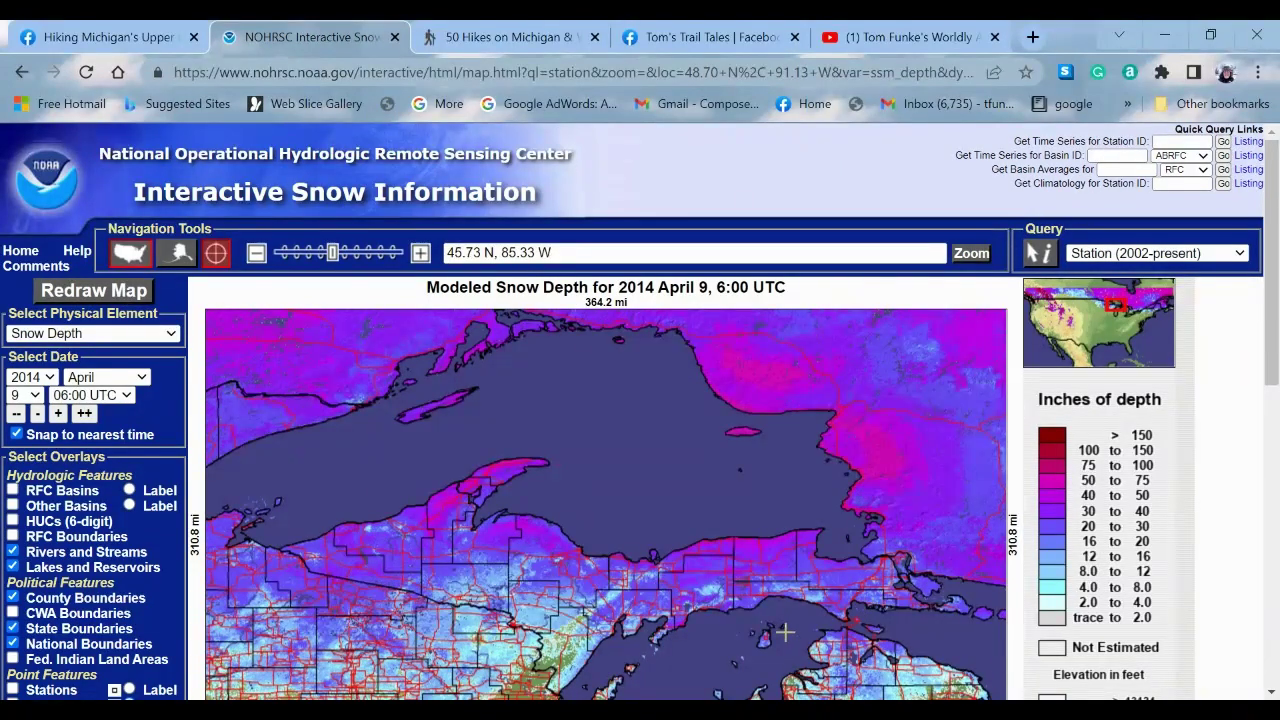
Step: Zoom to an 87.6-mile-wide view of the eastern Upper Peninsula's Lake Superior shore
scroll(774, 514, "down", 1)
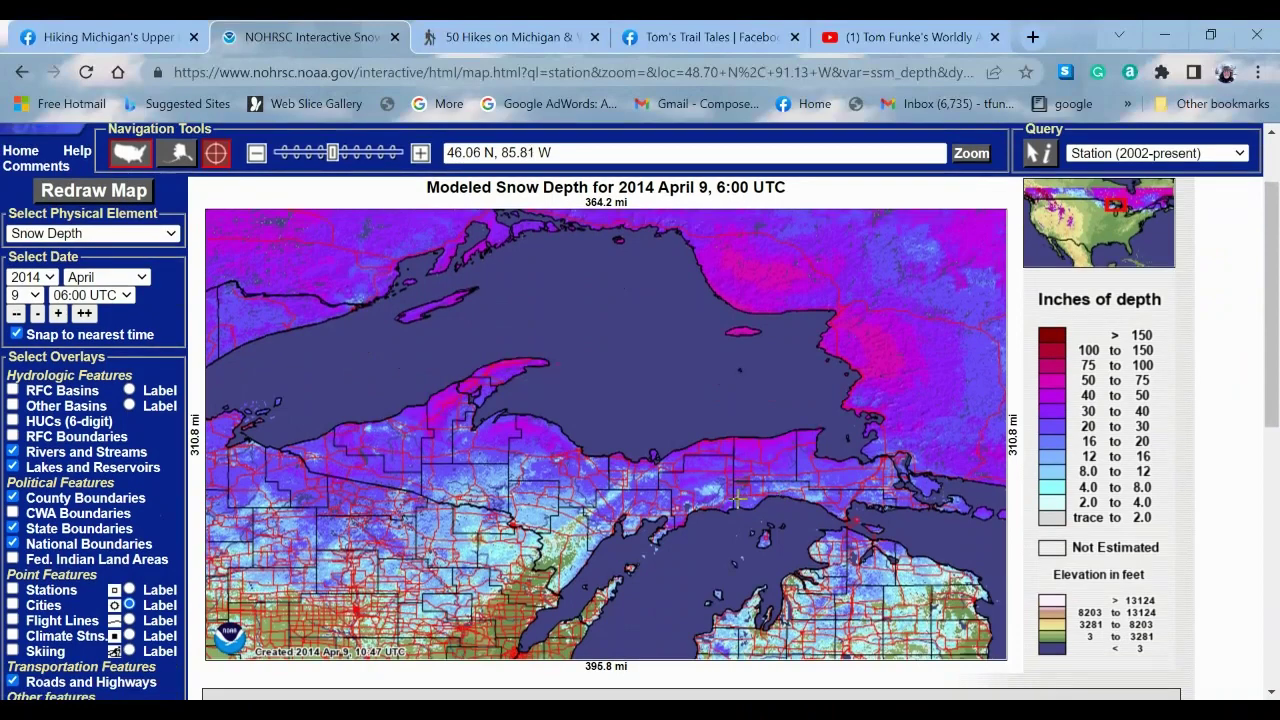
scroll(738, 498, "up", 1)
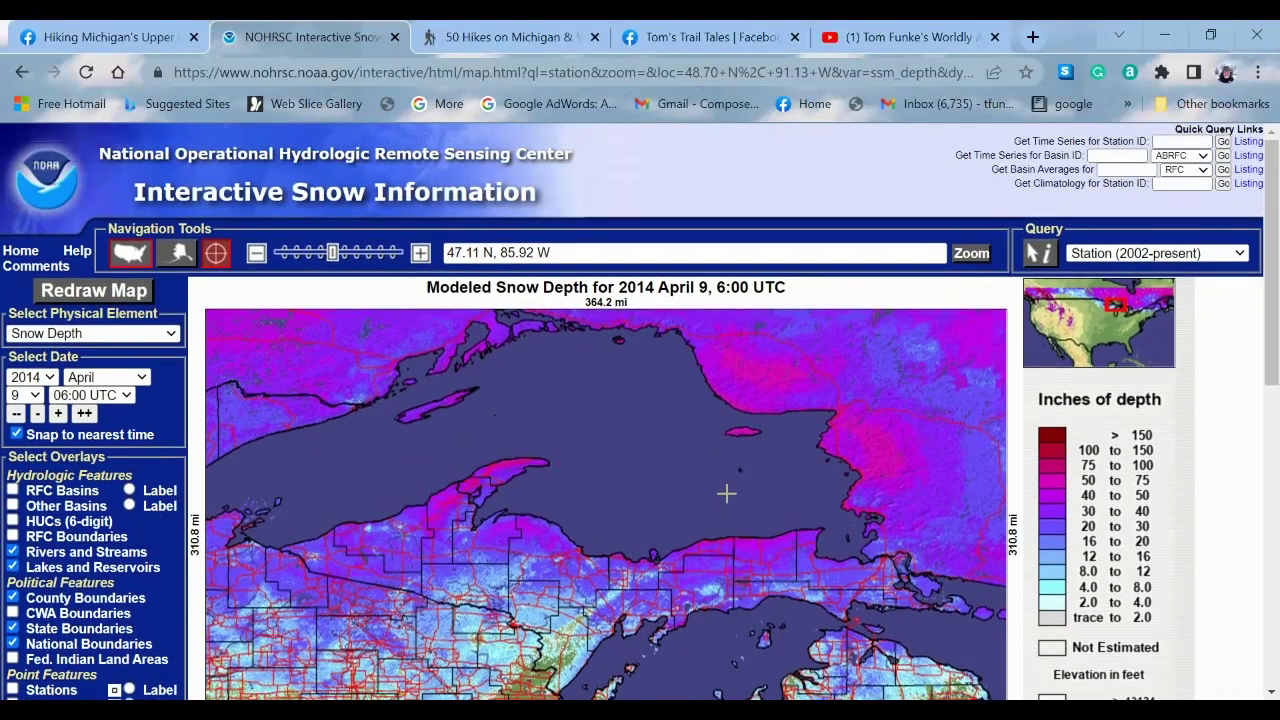
scroll(732, 473, "down", 1)
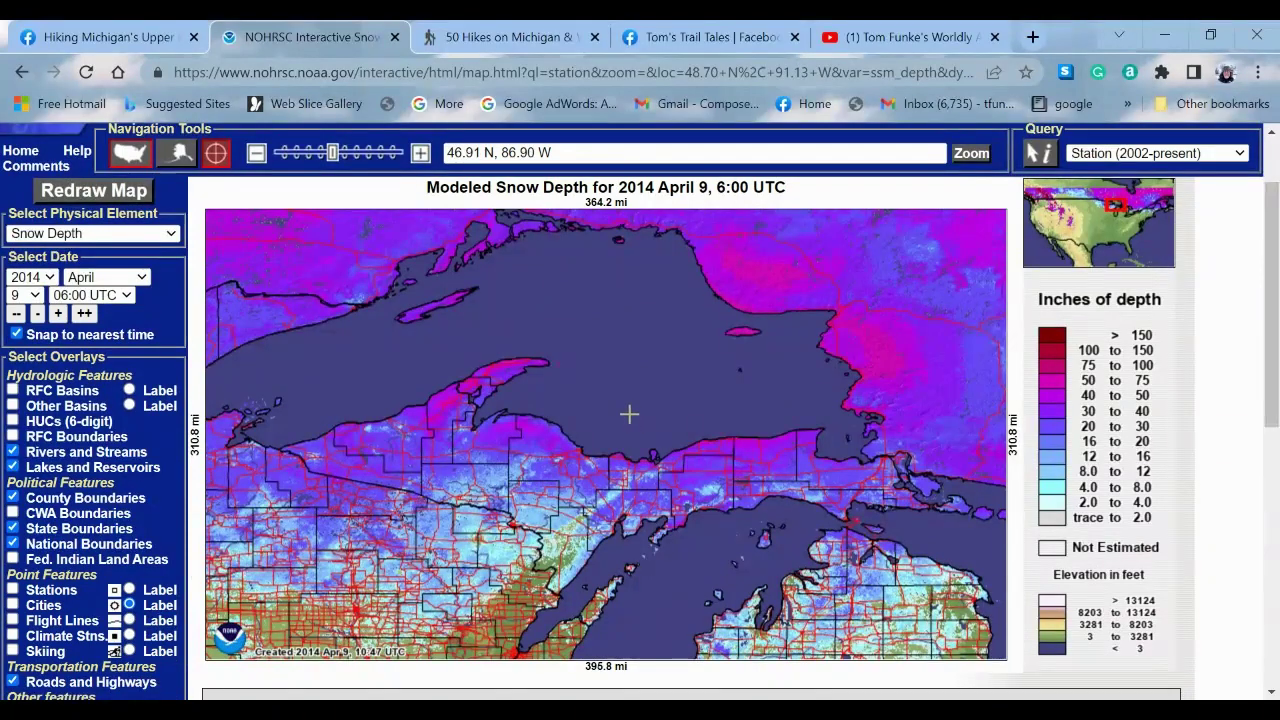
left_click_drag(632, 432, 756, 519)
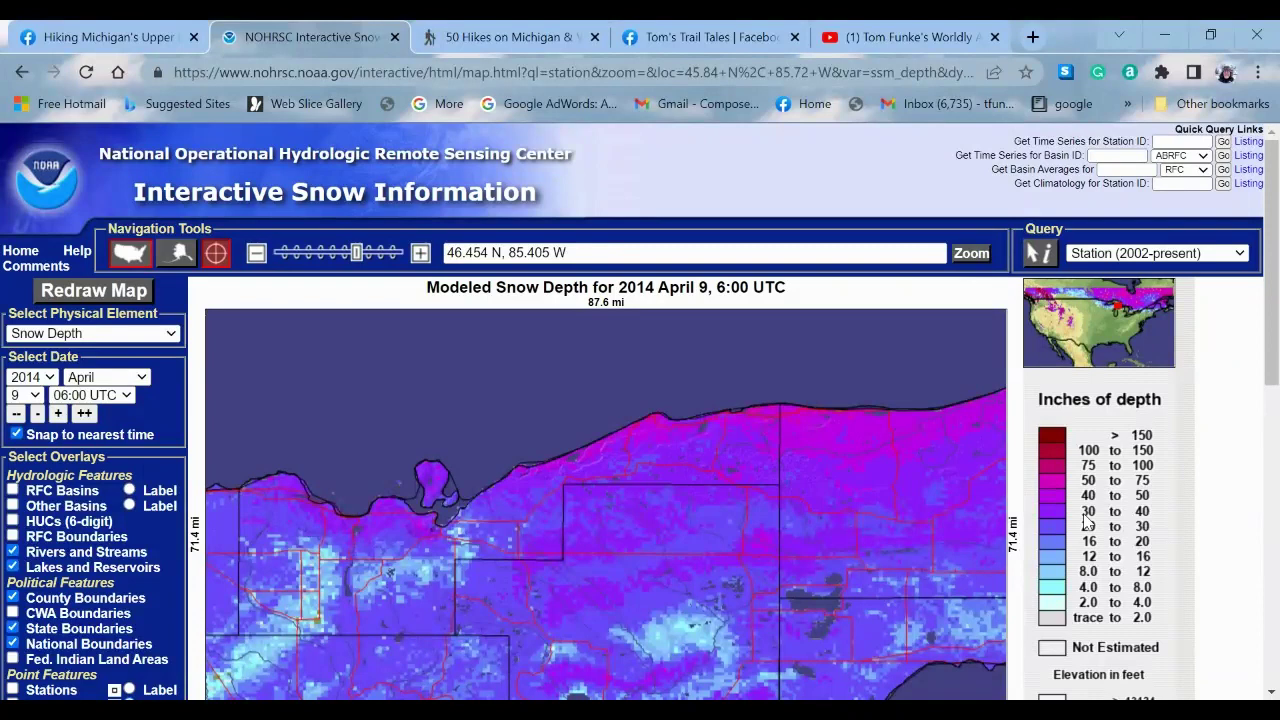
Step: Zoom in to a 15.2-by-12.1-mile area near 46.25 N, 86.13 W
scroll(737, 540, "down", 1)
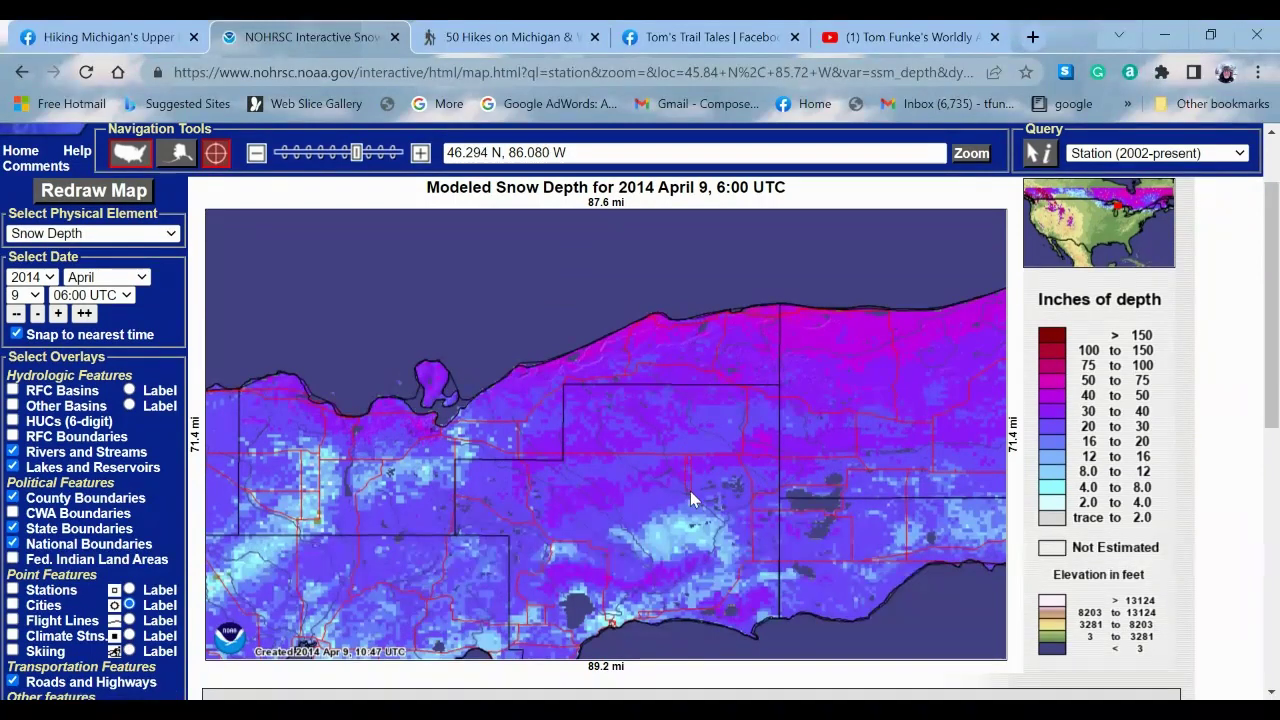
left_click(779, 541)
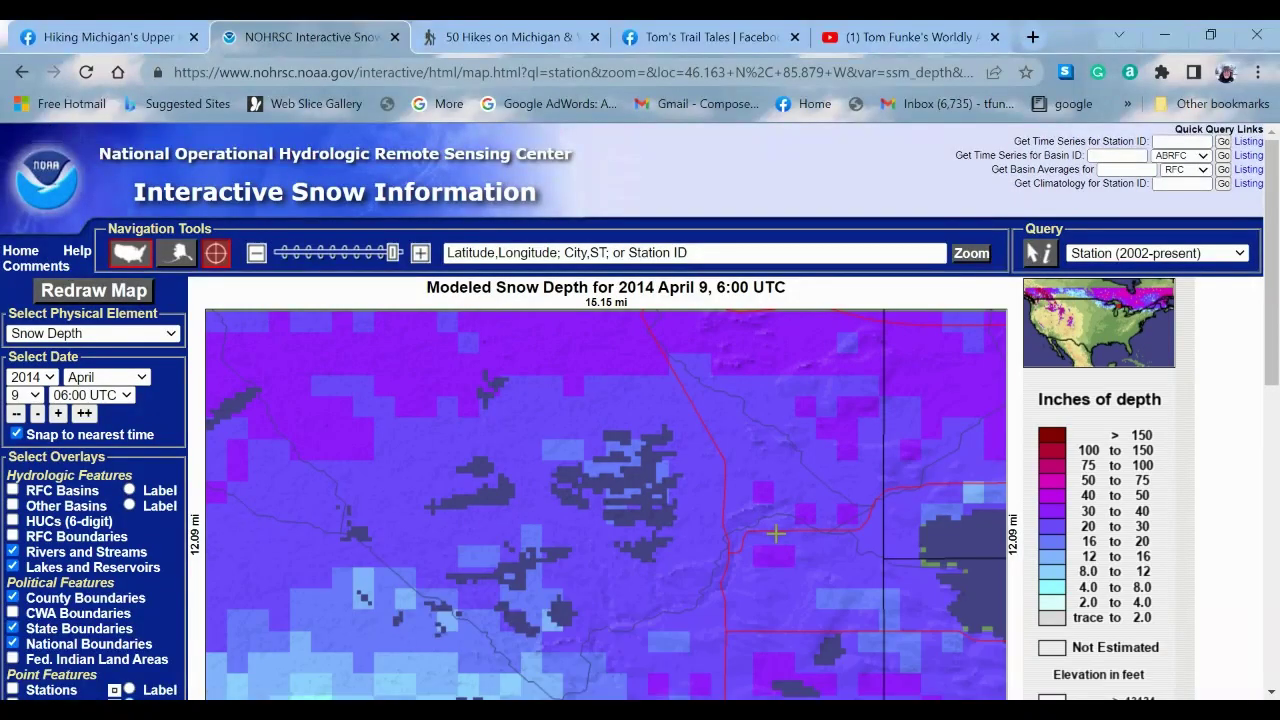
scroll(776, 534, "down", 1)
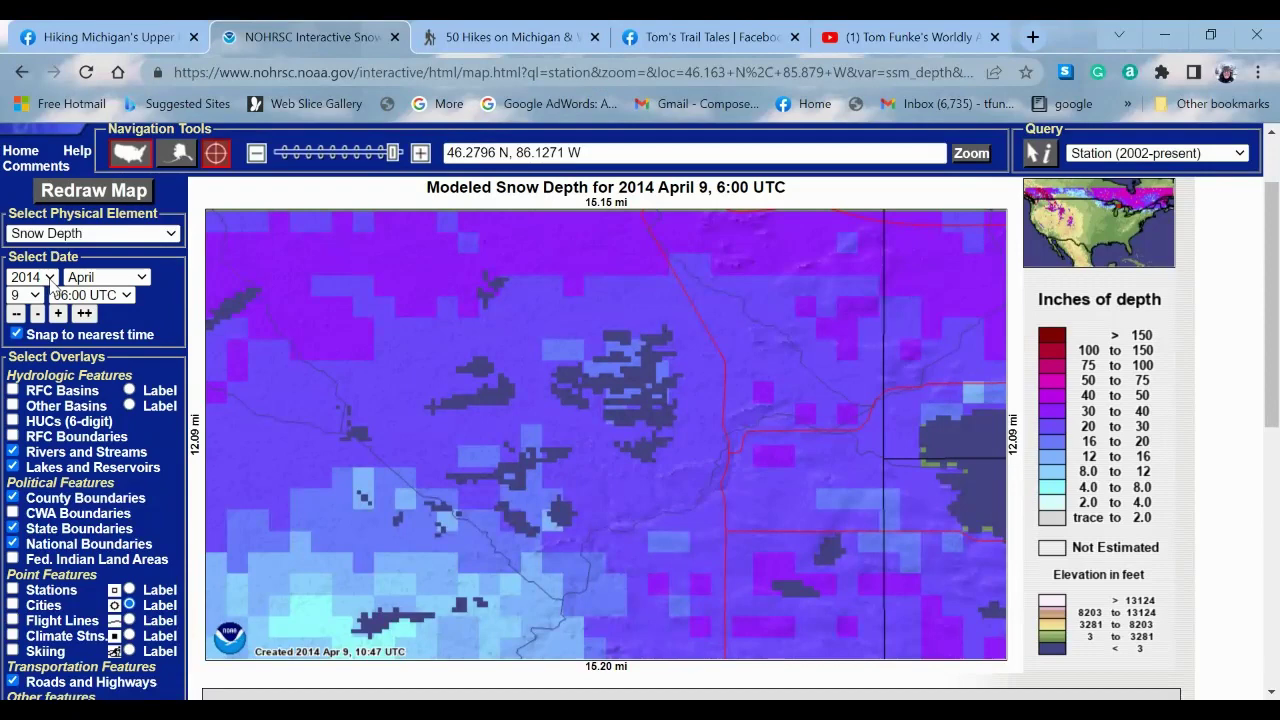
Step: Change the month to May and redraw the snow depth map for May 9, 2014
left_click(146, 280)
left_click(112, 362)
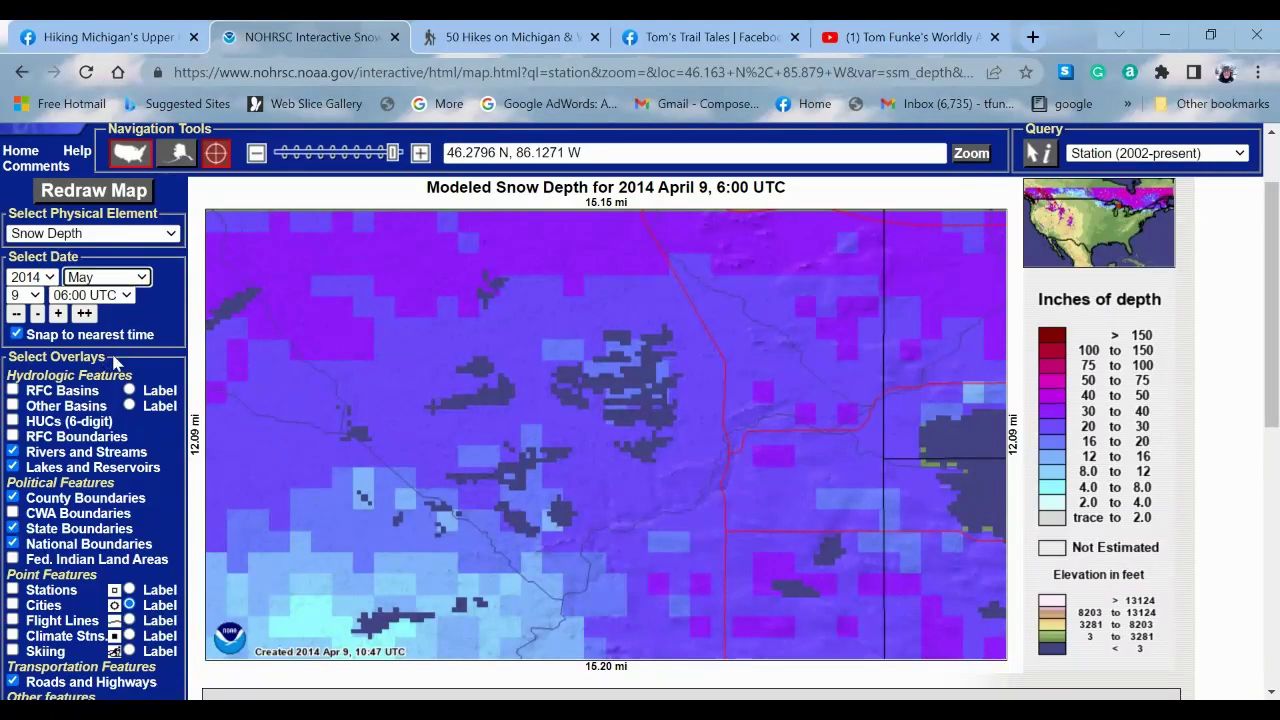
left_click(127, 197)
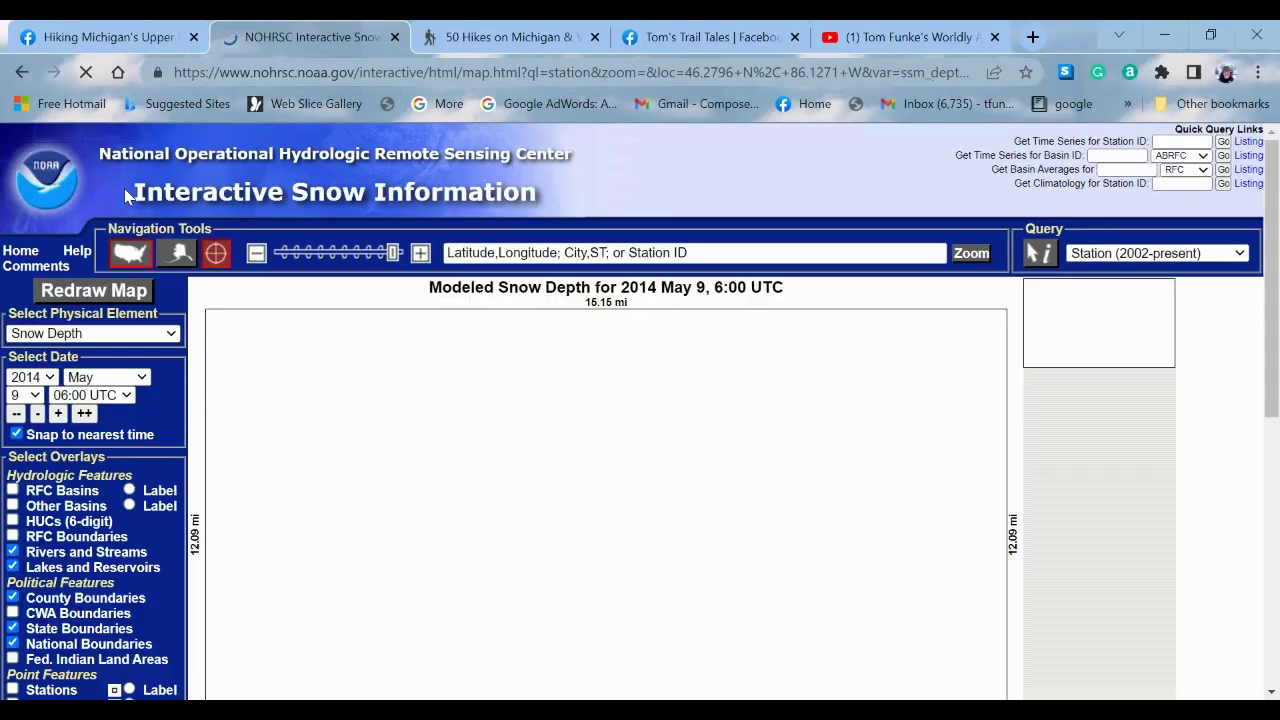
Step: Zoom out to an 89-by-73-mile view of the Upper Peninsula
scroll(763, 630, "down", 2)
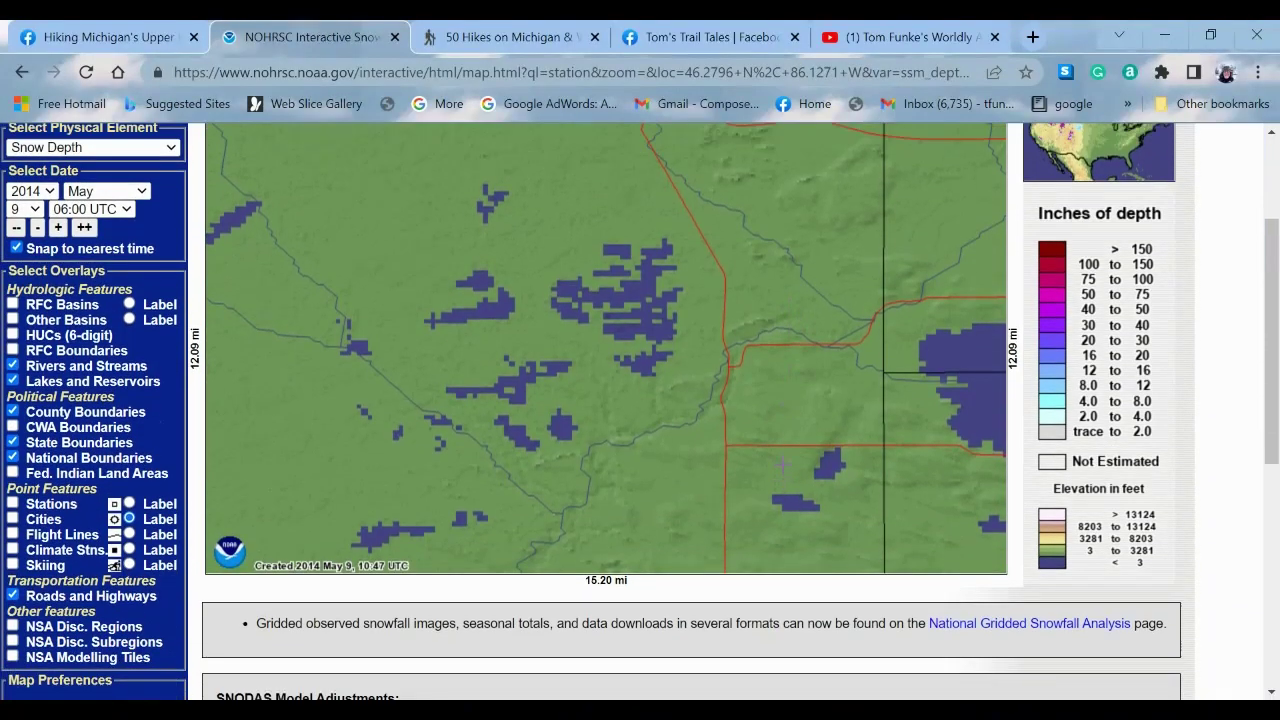
scroll(624, 436, "up", 2)
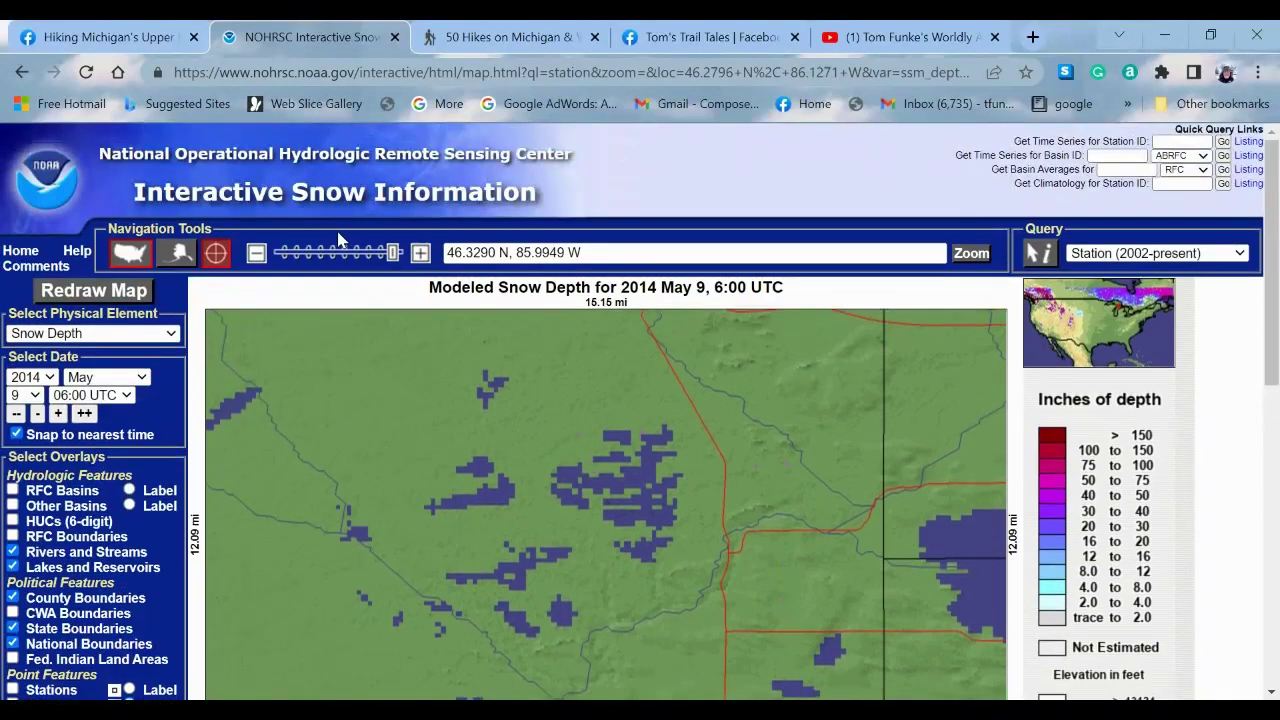
left_click_drag(397, 268, 371, 258)
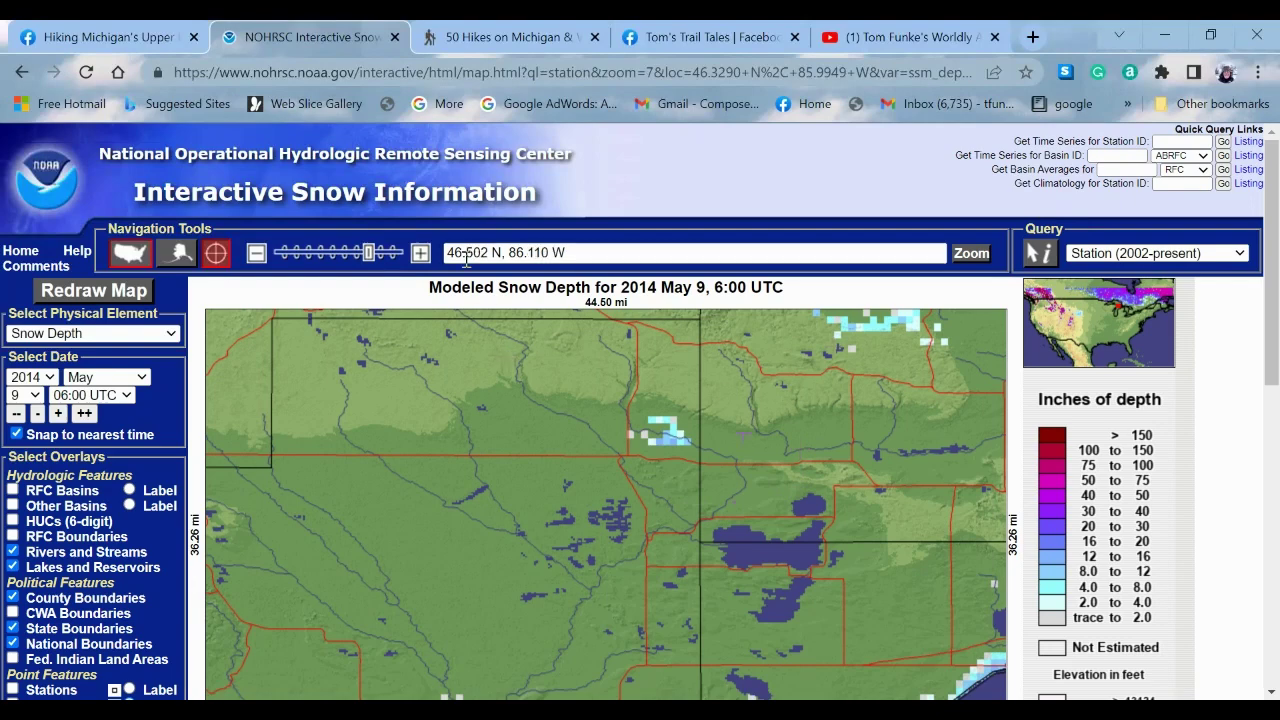
left_click(357, 256)
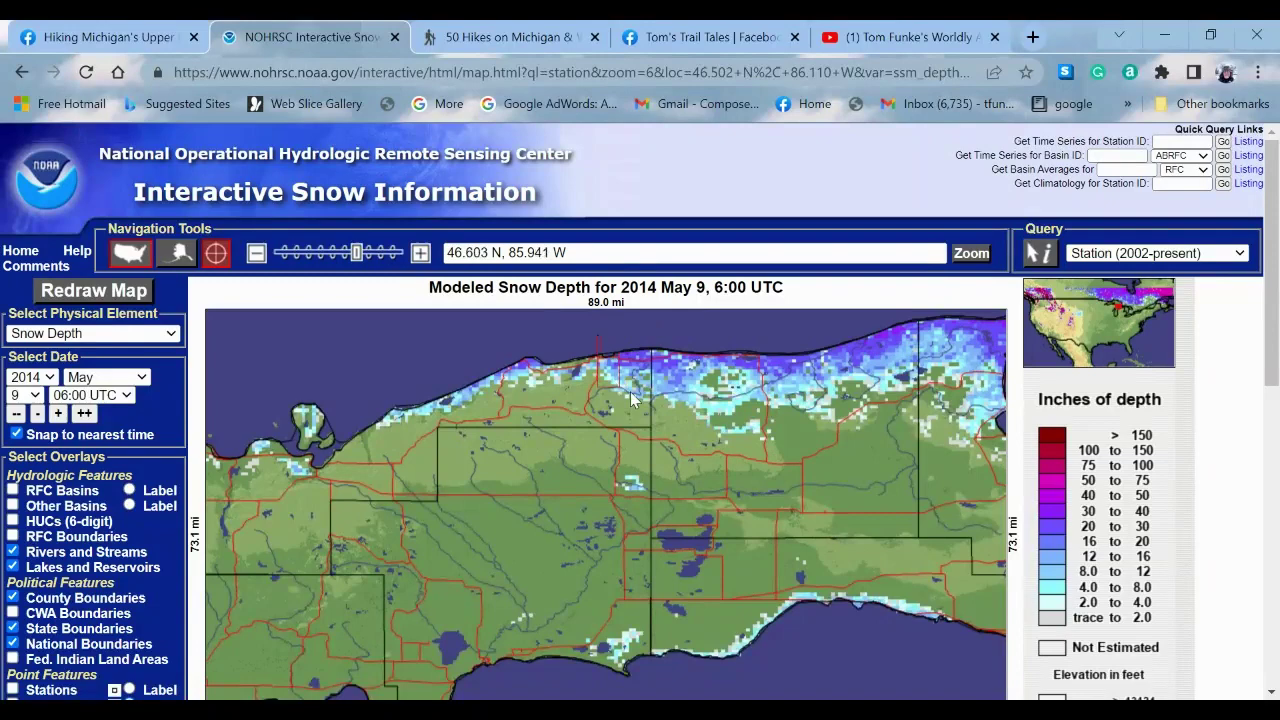
Step: Zoom in on the snowy Lake Superior shoreline to a 15.44-by-12.66-mile view
left_click_drag(632, 400, 708, 413)
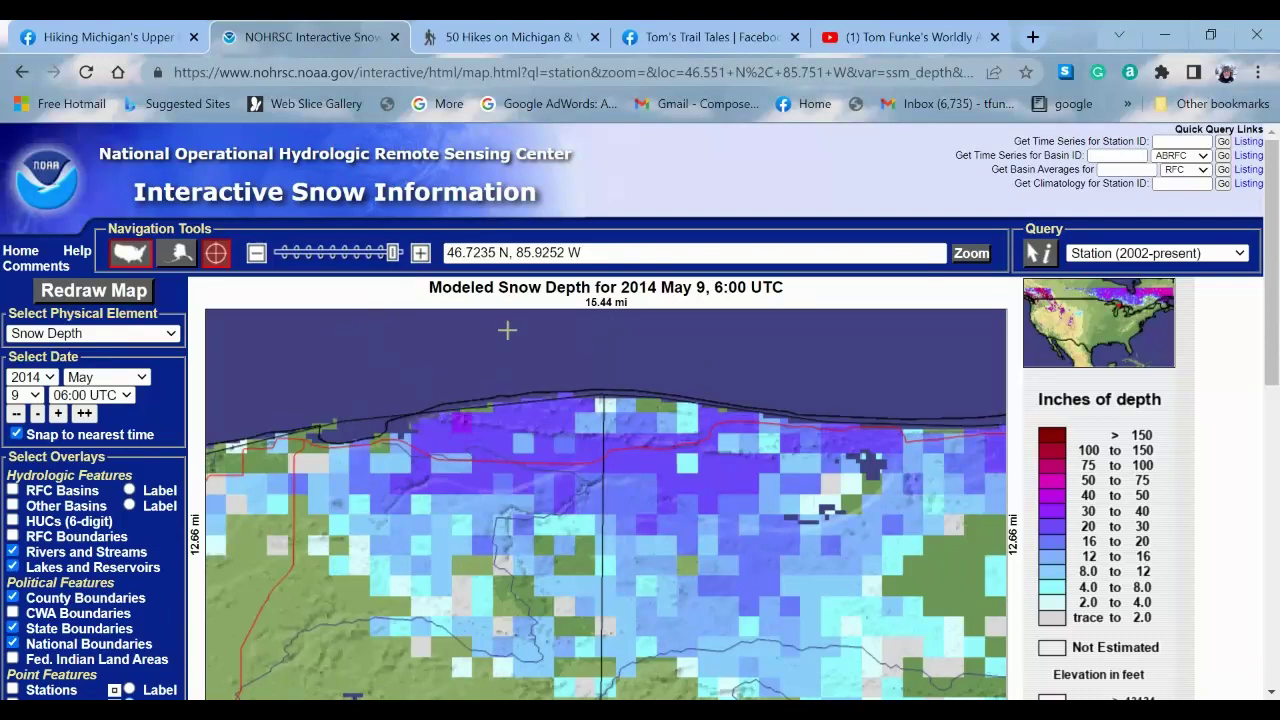
Step: Recentre the map on Marquette, MI at a 166.4-mile-wide view and set the day to 20
left_click(647, 256)
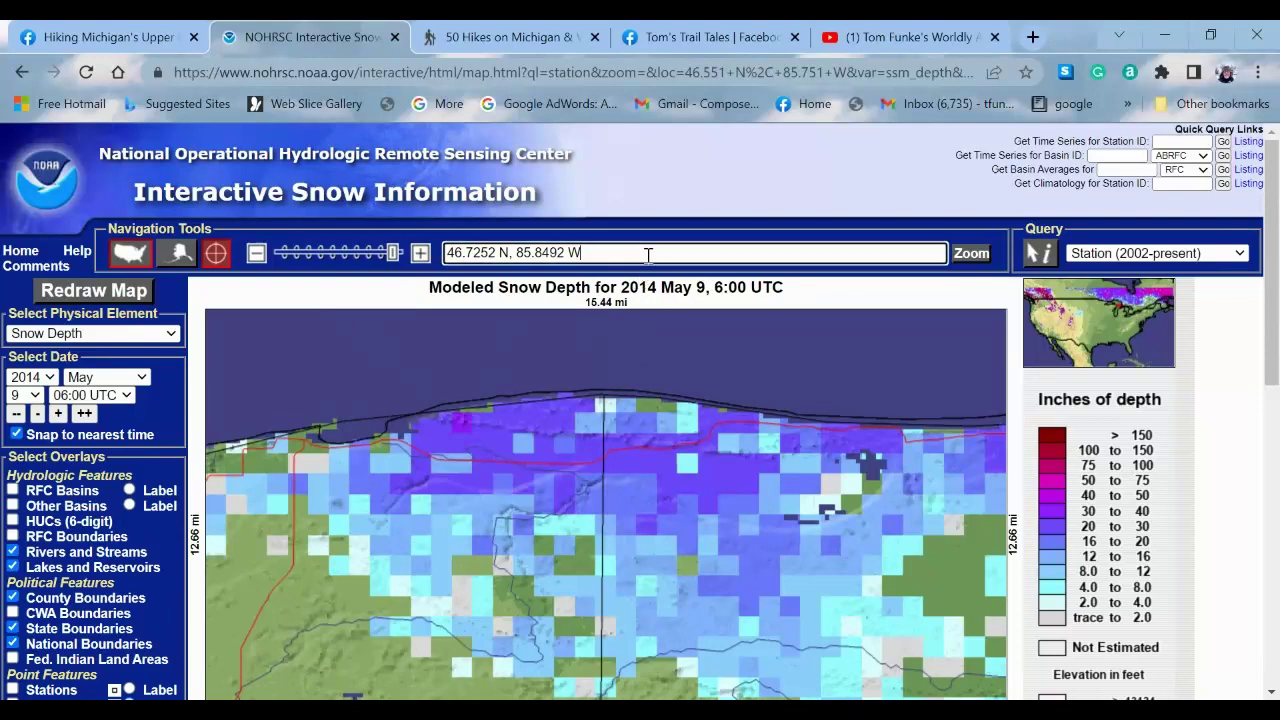
left_click_drag(647, 256, 445, 254)
type("Marquette,")
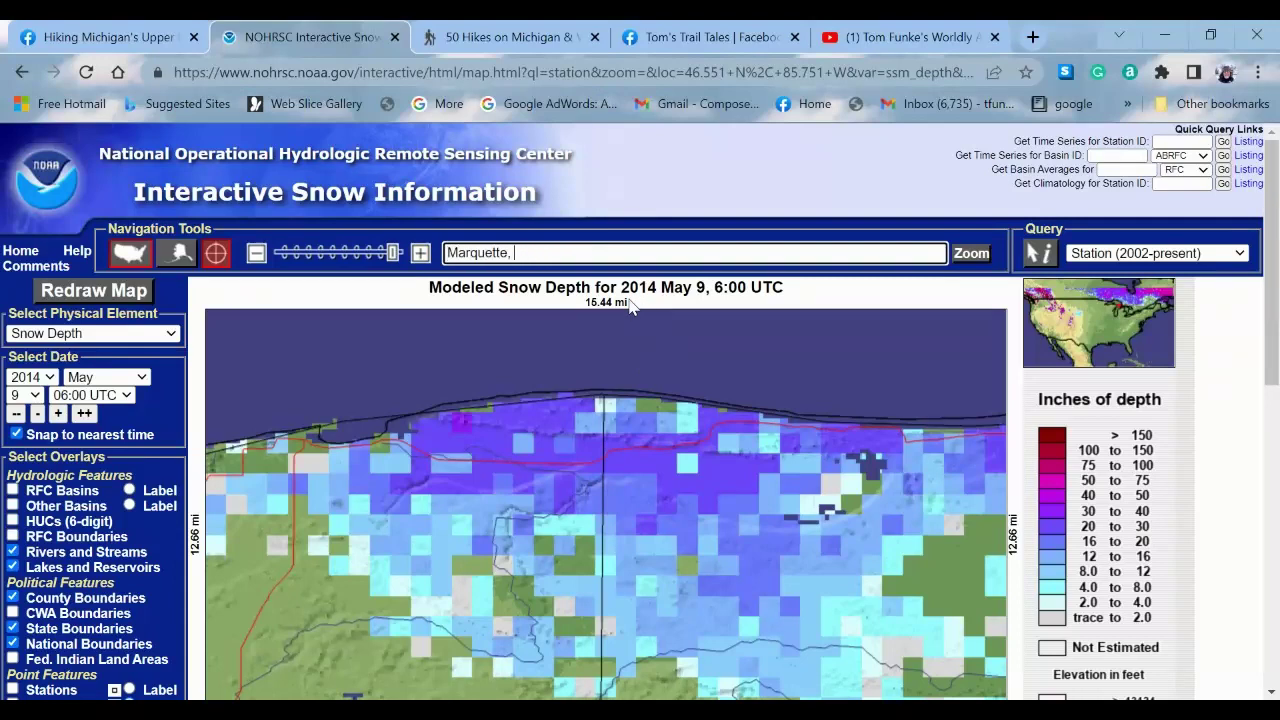
type(" MI")
key("Return")
left_click(968, 254)
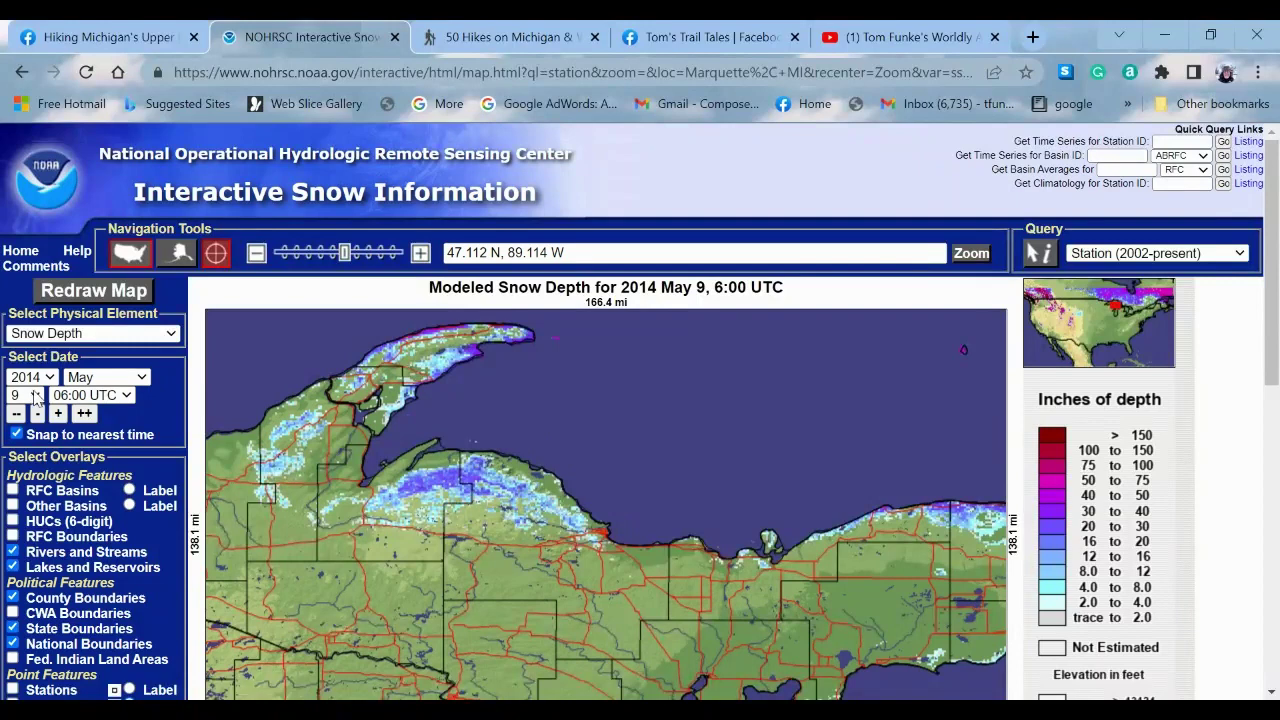
key("2")
key("0")
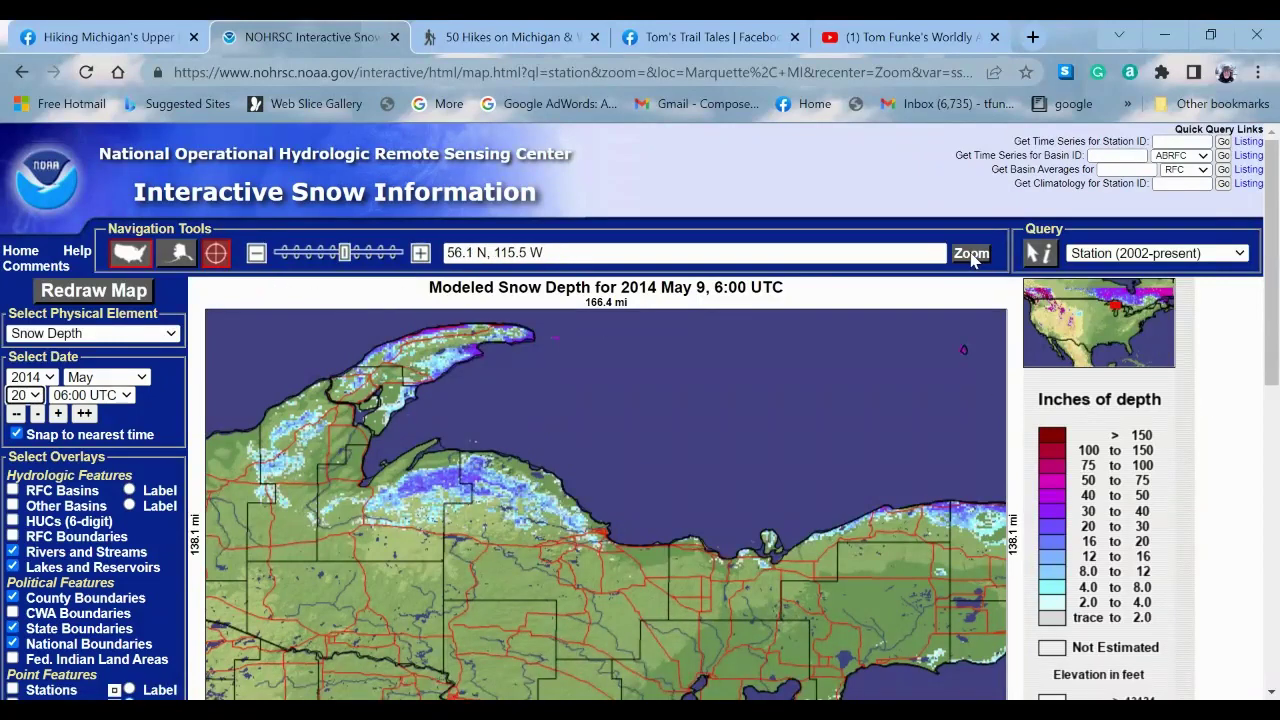
Step: Redraw the snow depth map for 2014 May 20, 6:00 UTC, showing the Upper Peninsula nearly snow-free
left_click(139, 295)
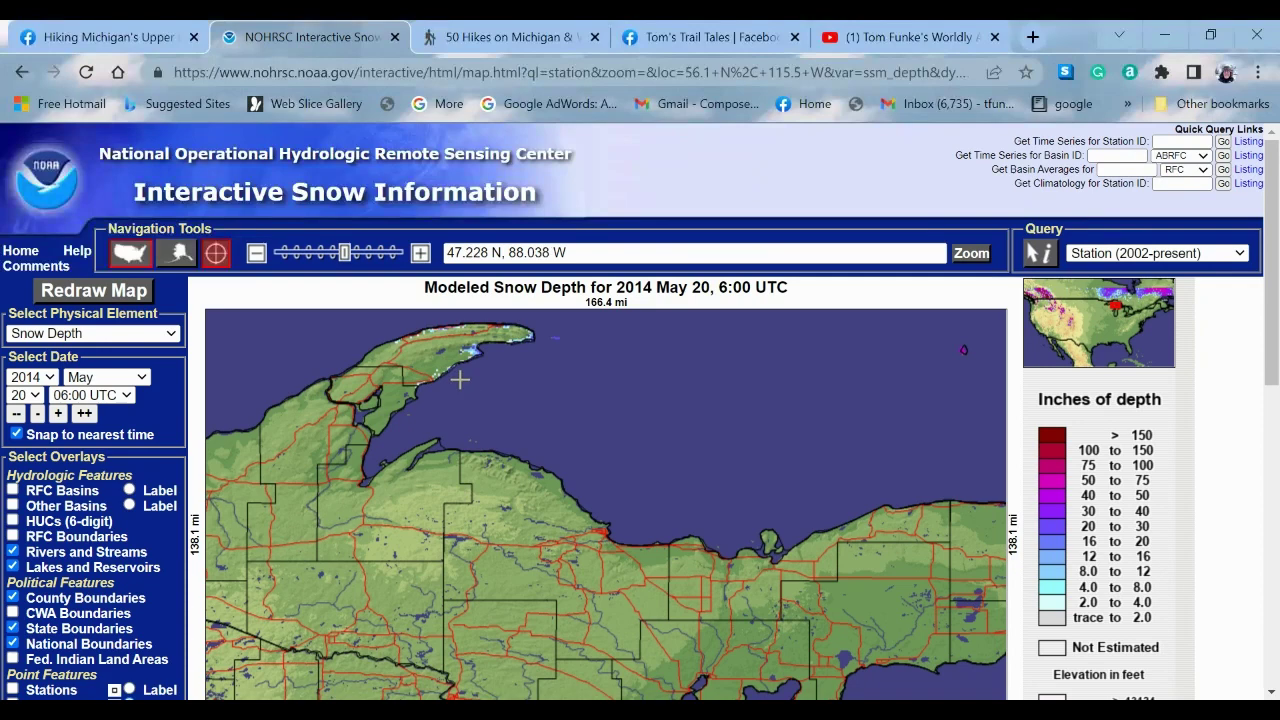
scroll(600, 482, "down", 1)
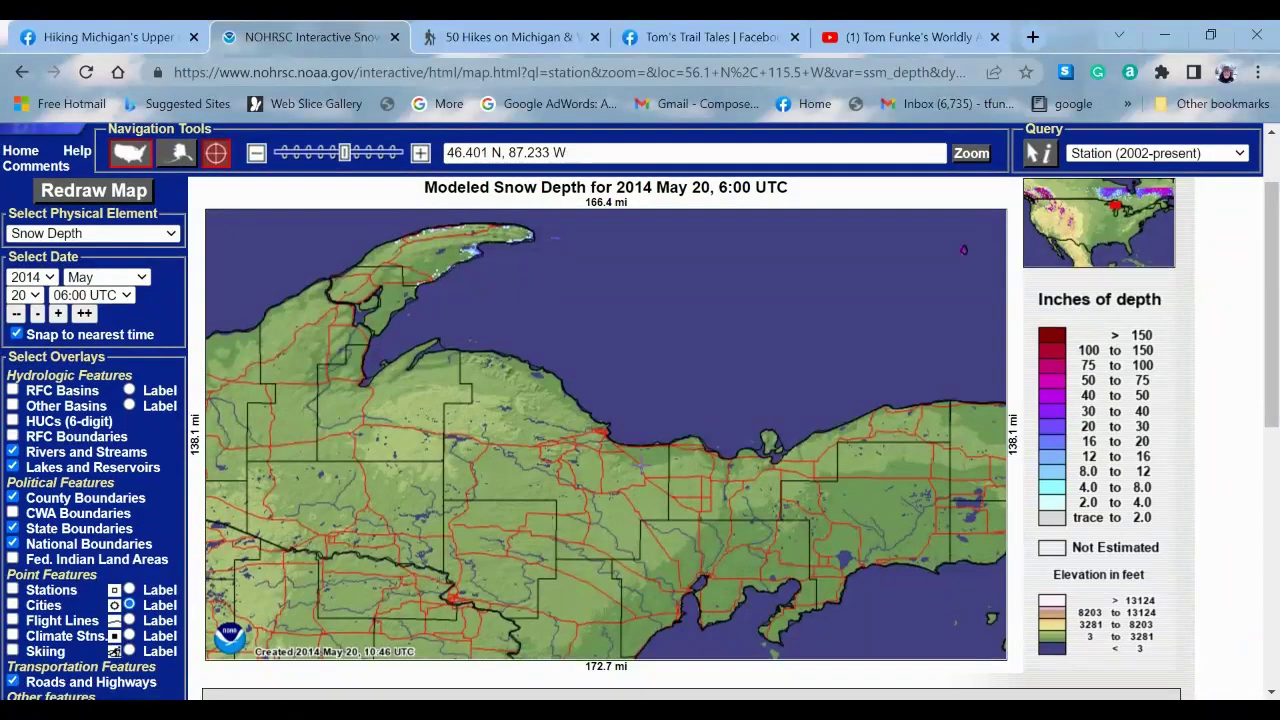
scroll(643, 463, "up", 1)
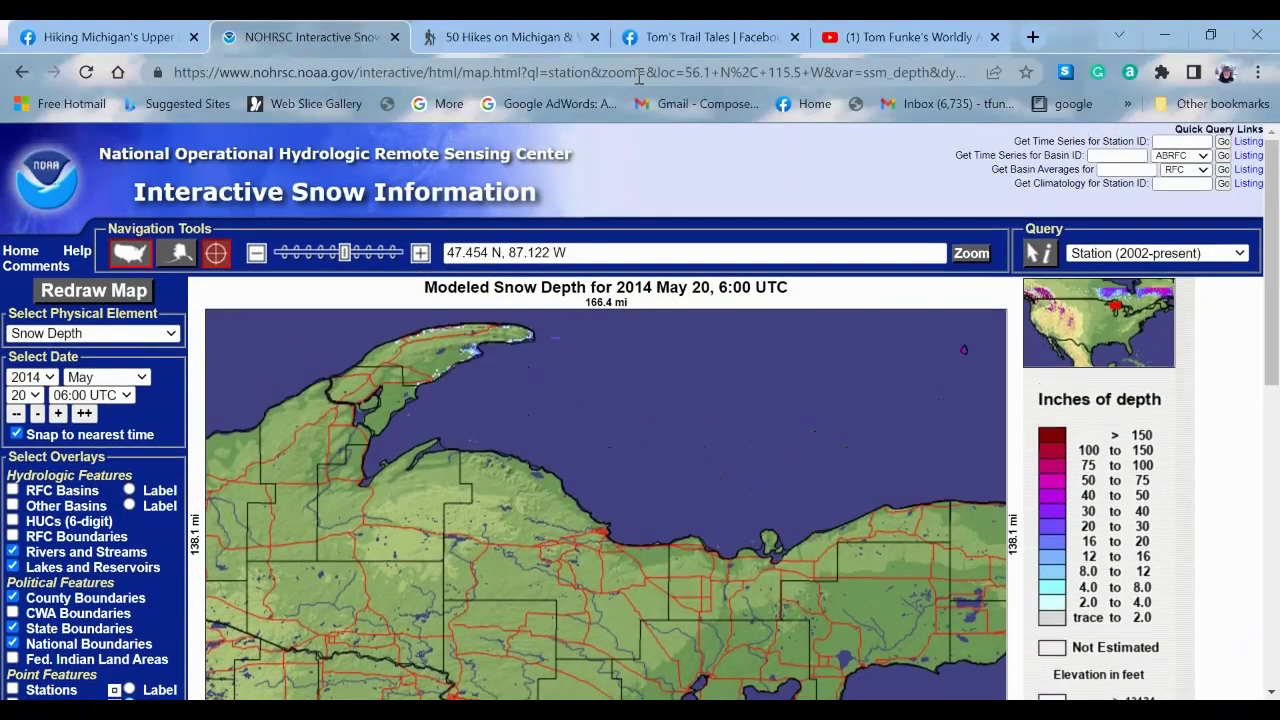
Step: Show the '50 Hikes on Michigan & Wisconsin's North Country Trail' book page with its $18.95 price
left_click(514, 38)
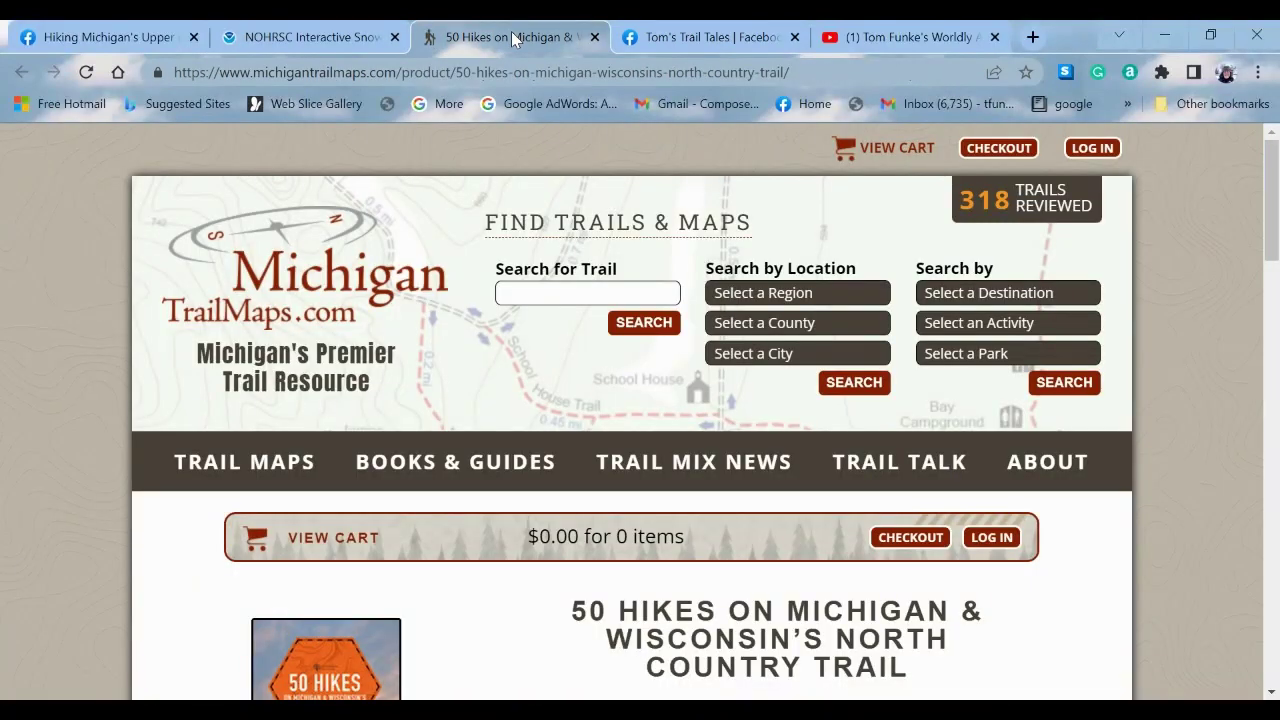
scroll(103, 317, "down", 1)
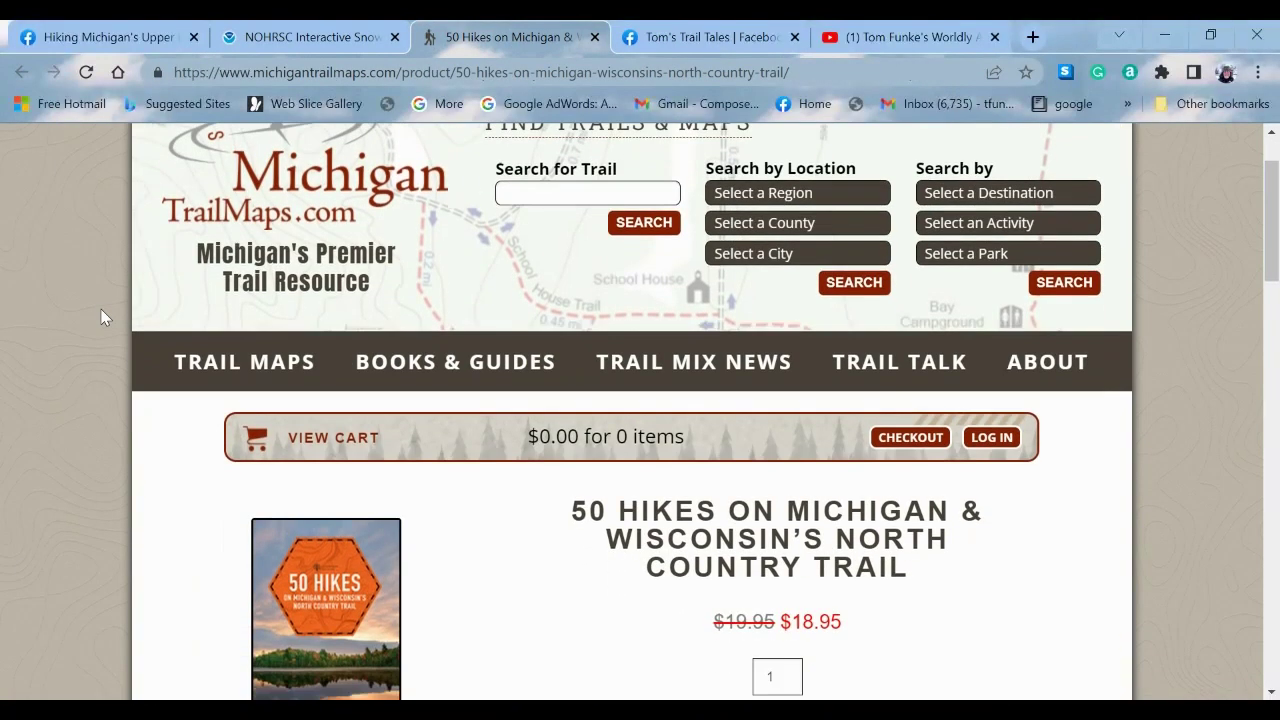
scroll(103, 317, "down", 1)
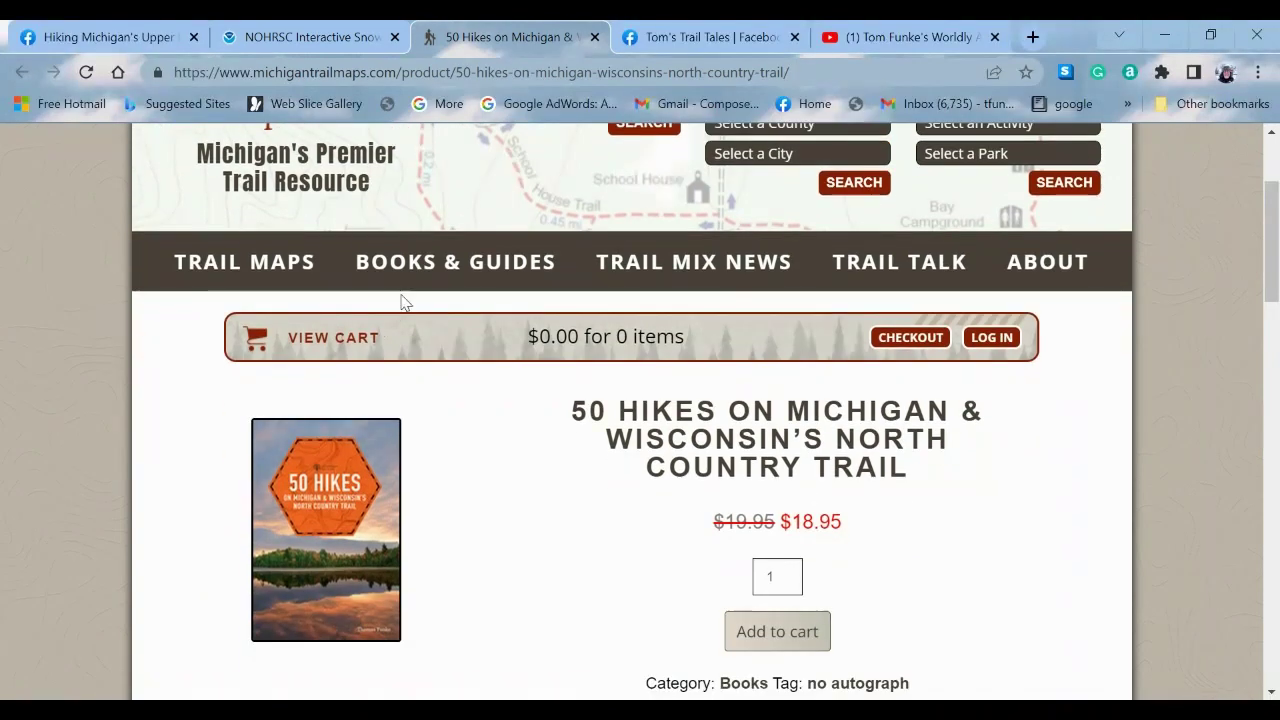
scroll(405, 300, "up", 2)
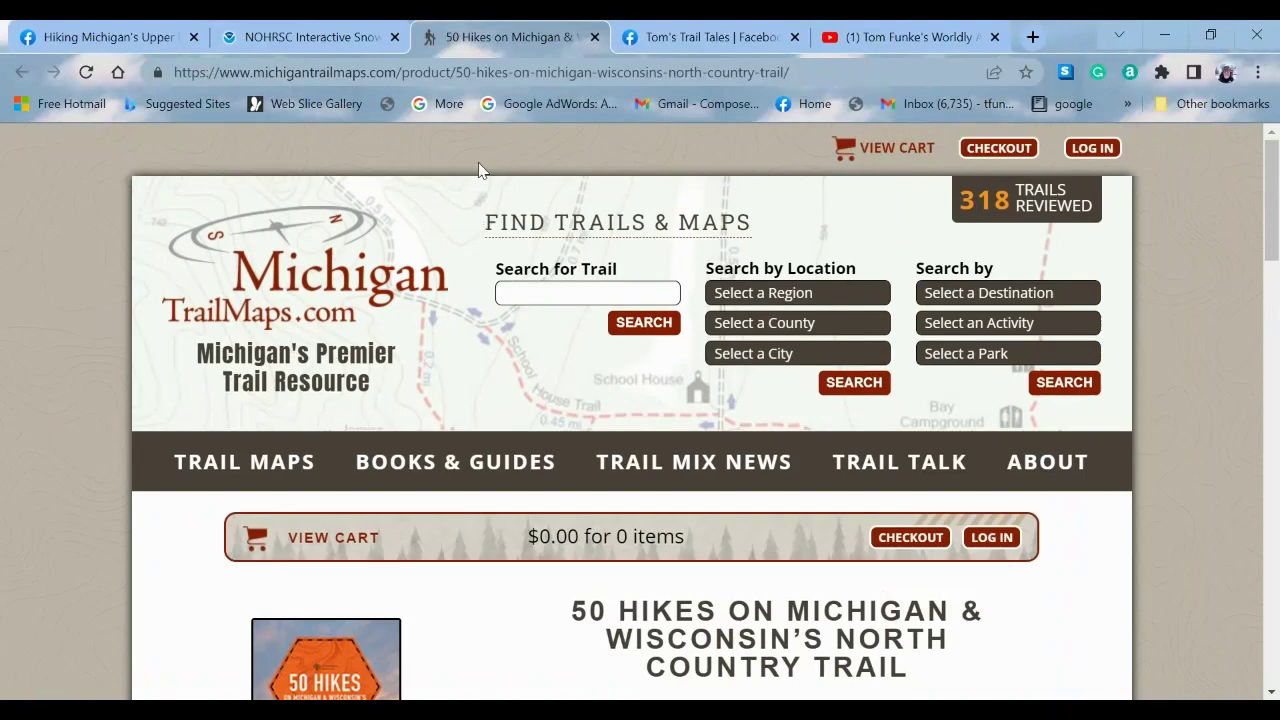
Step: Switch to the author's Trail Tales Facebook page, showing 2.7K likes and followers
left_click(667, 39)
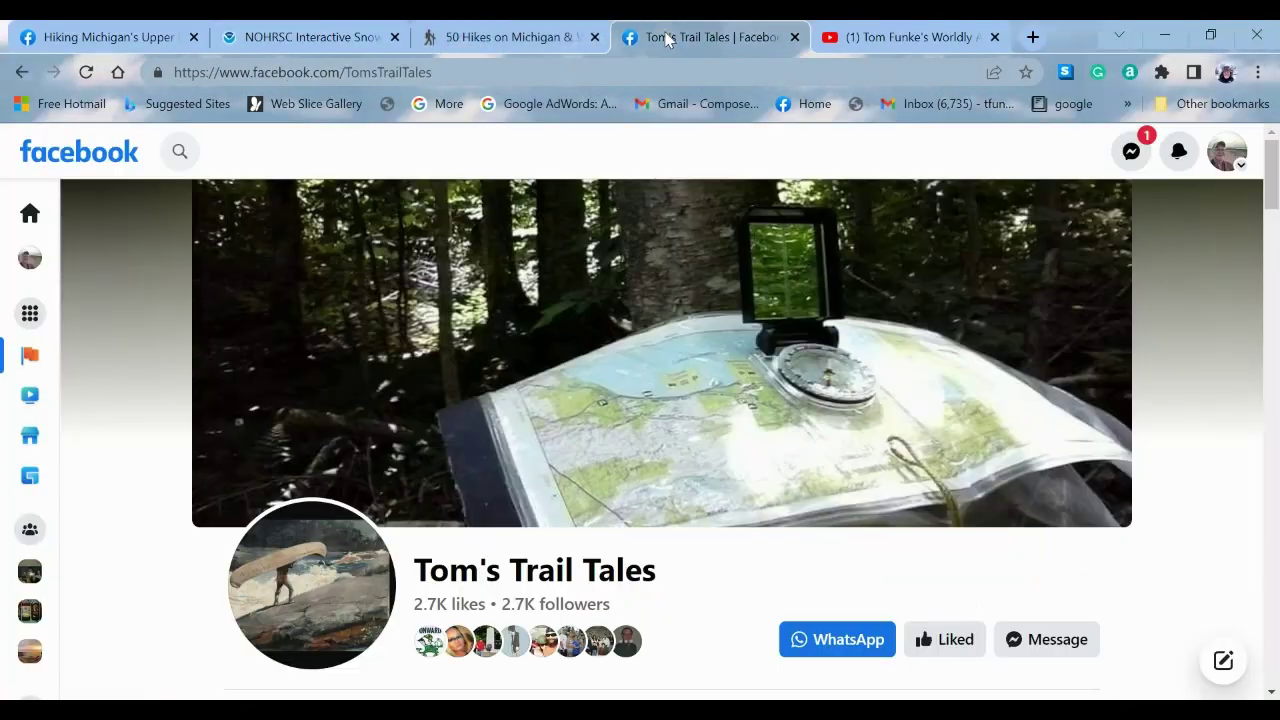
Step: Switch to the author's Worldly Adventures YouTube channel home page with 71 subscribers
left_click(872, 39)
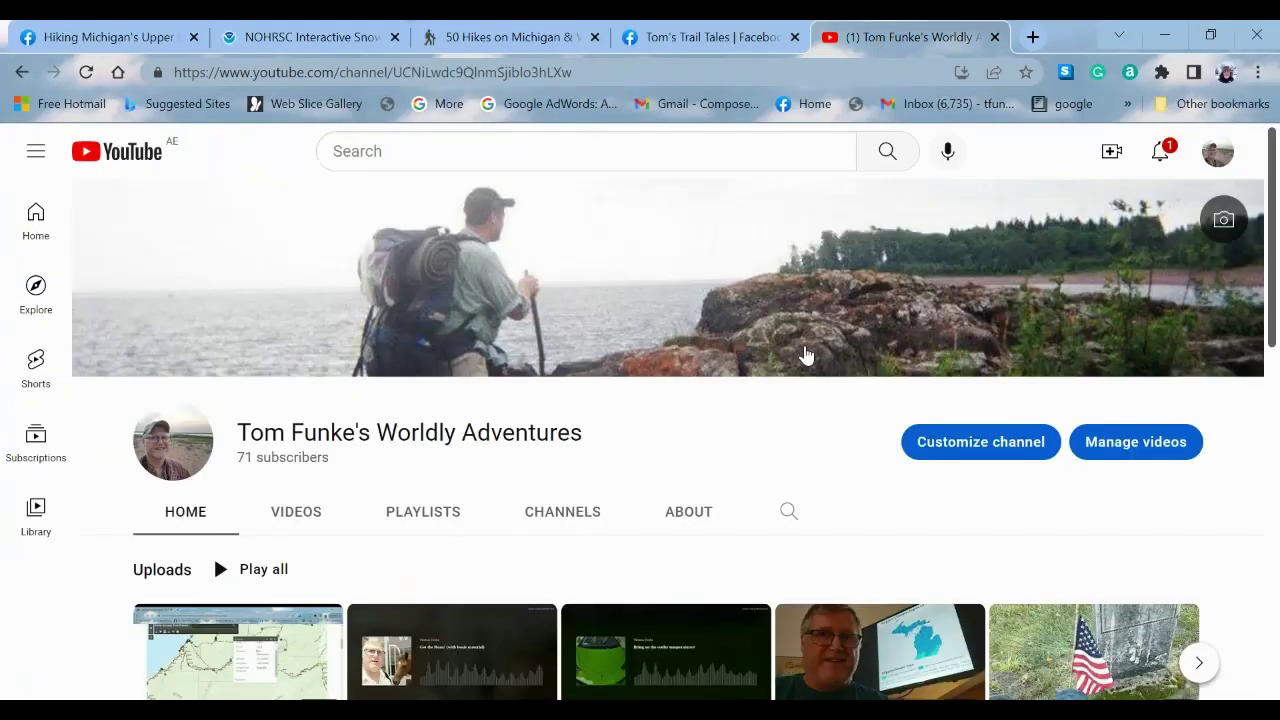